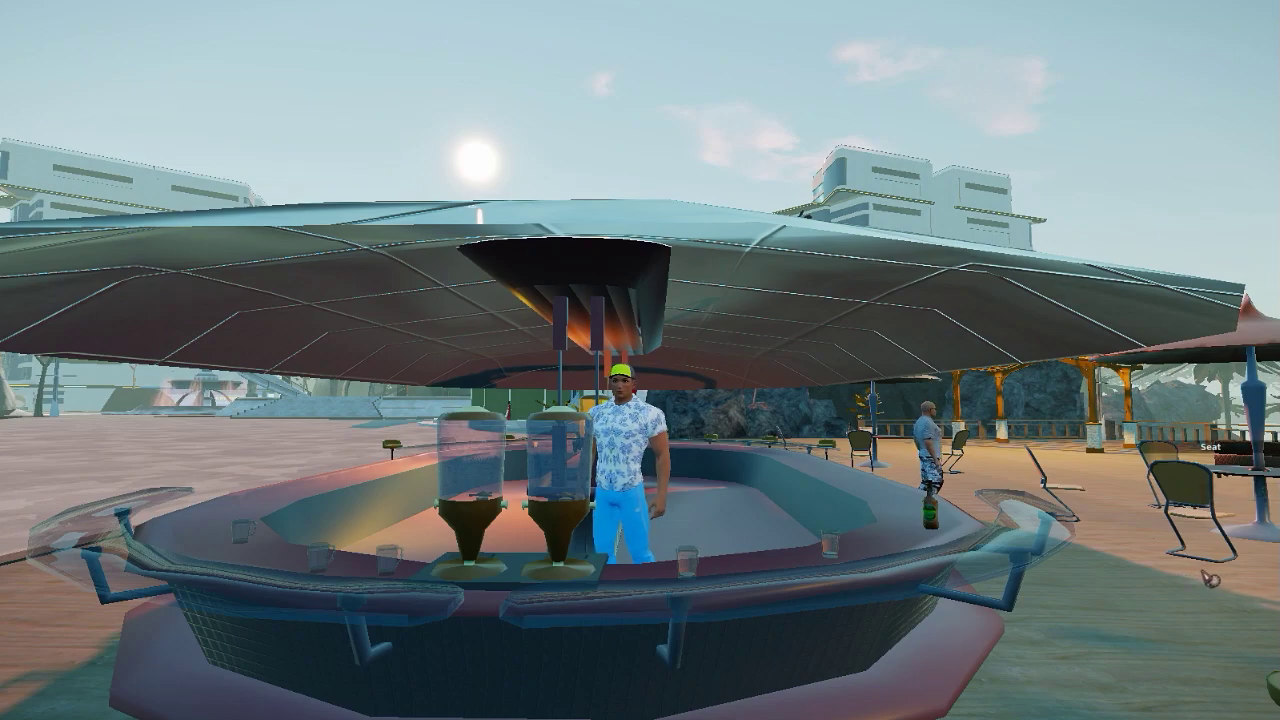
- Press the A, W and S keys while bringing up the new blank Book 1 workbook
key(a)
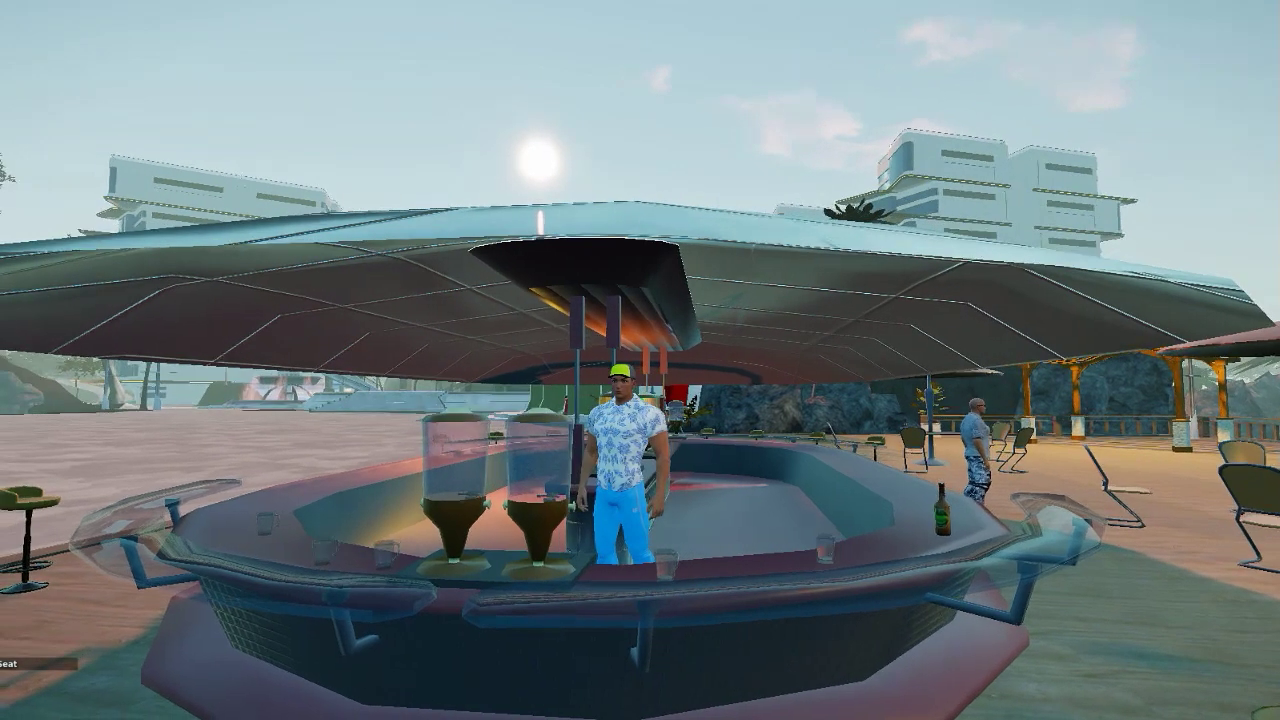
key(a)
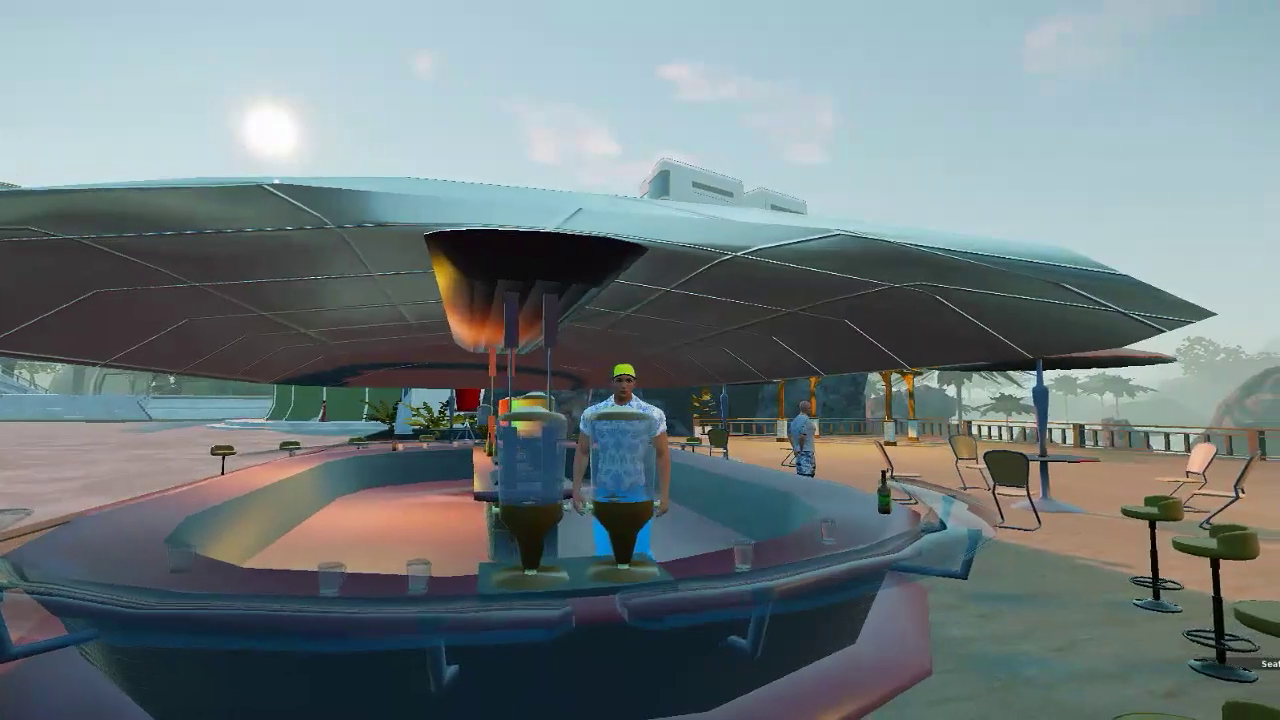
key(a)
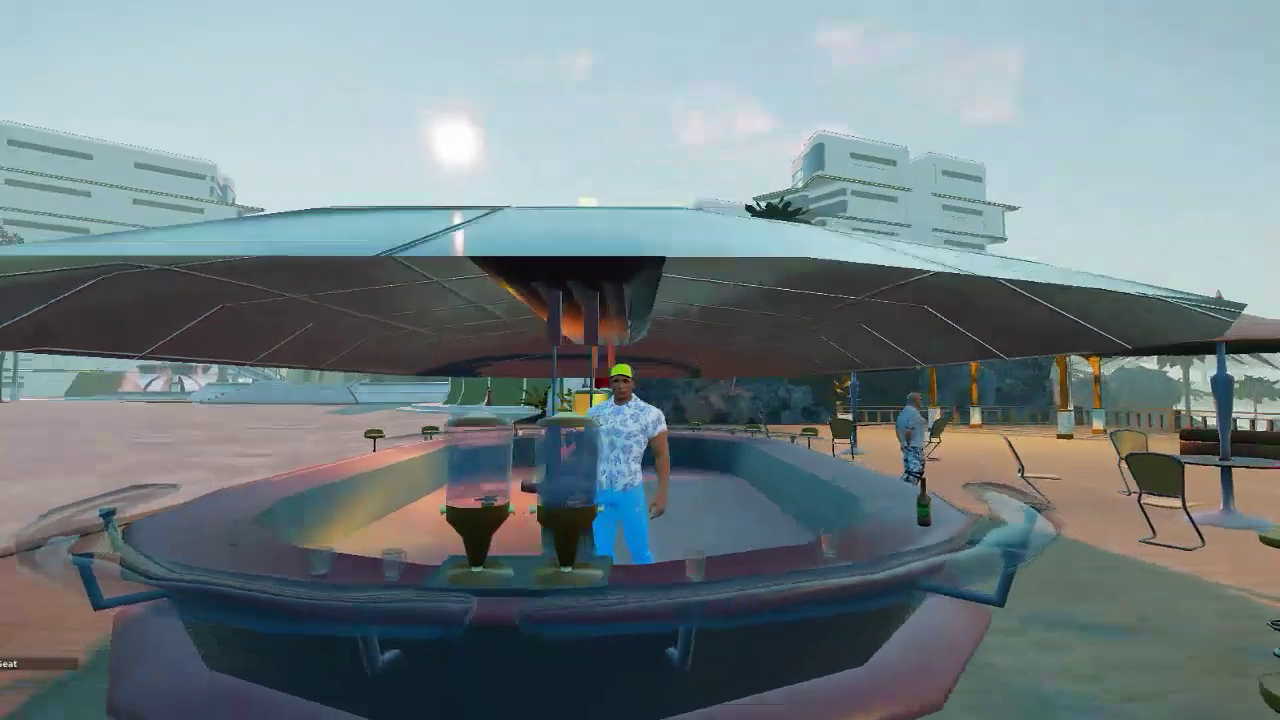
key(a)
key(w)
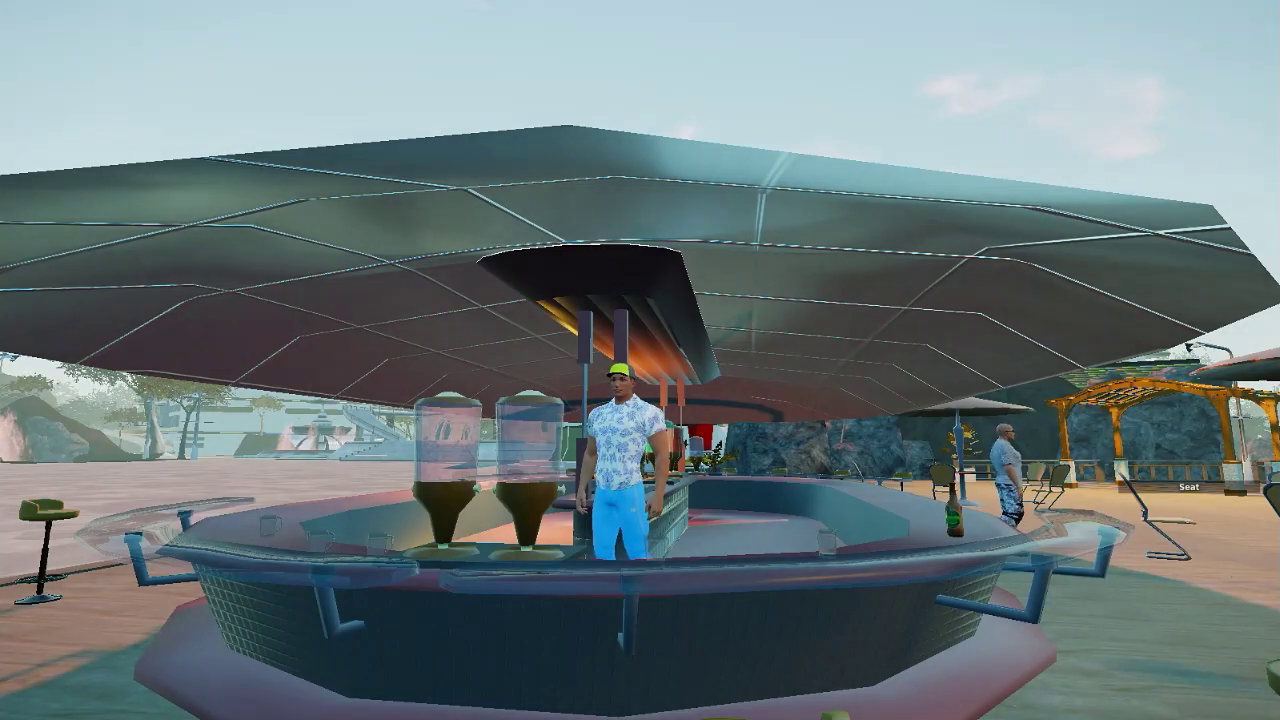
key(s)
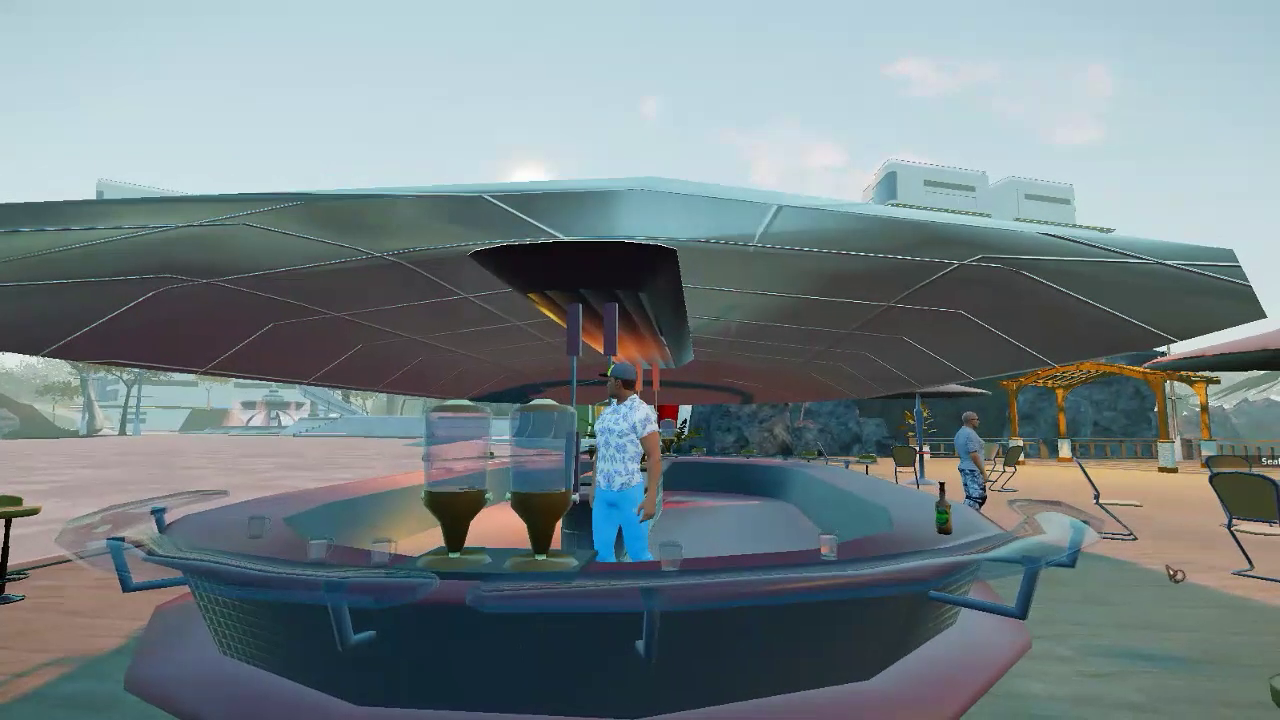
key(s)
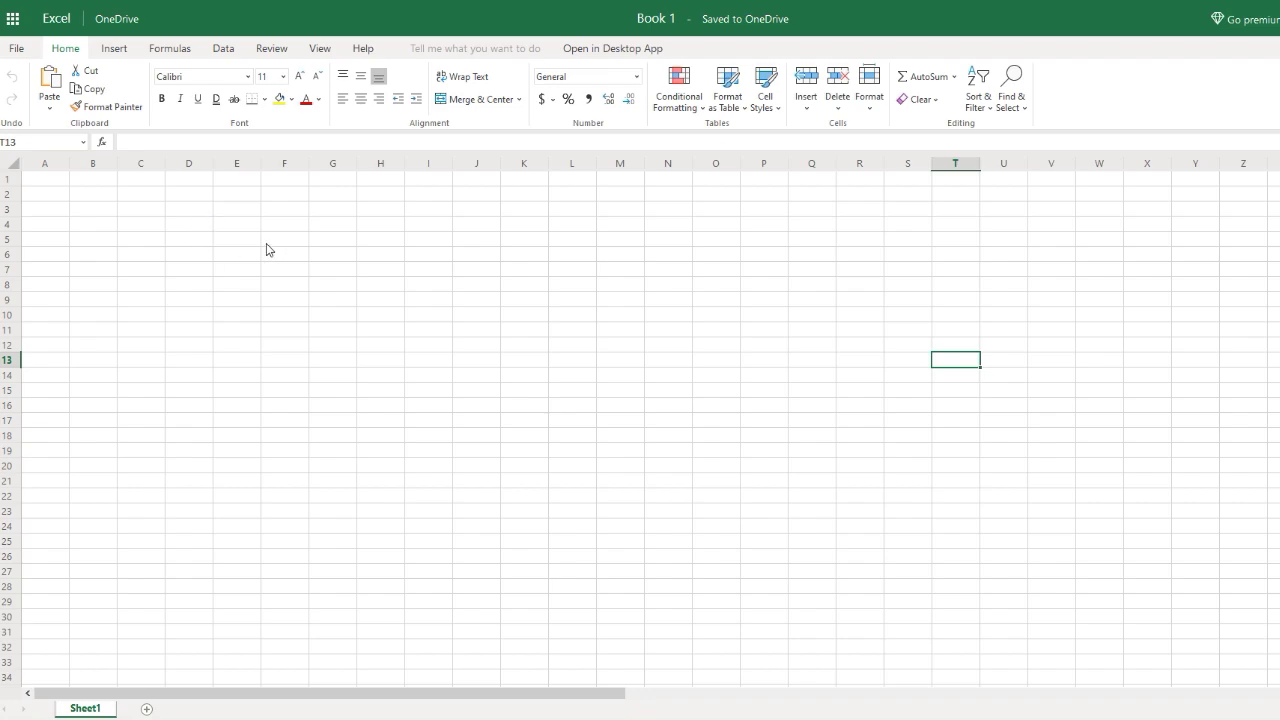
- Rename the Sheet1 tab to 'AH MU CALC'
right_click(104, 710)
click(138, 605)
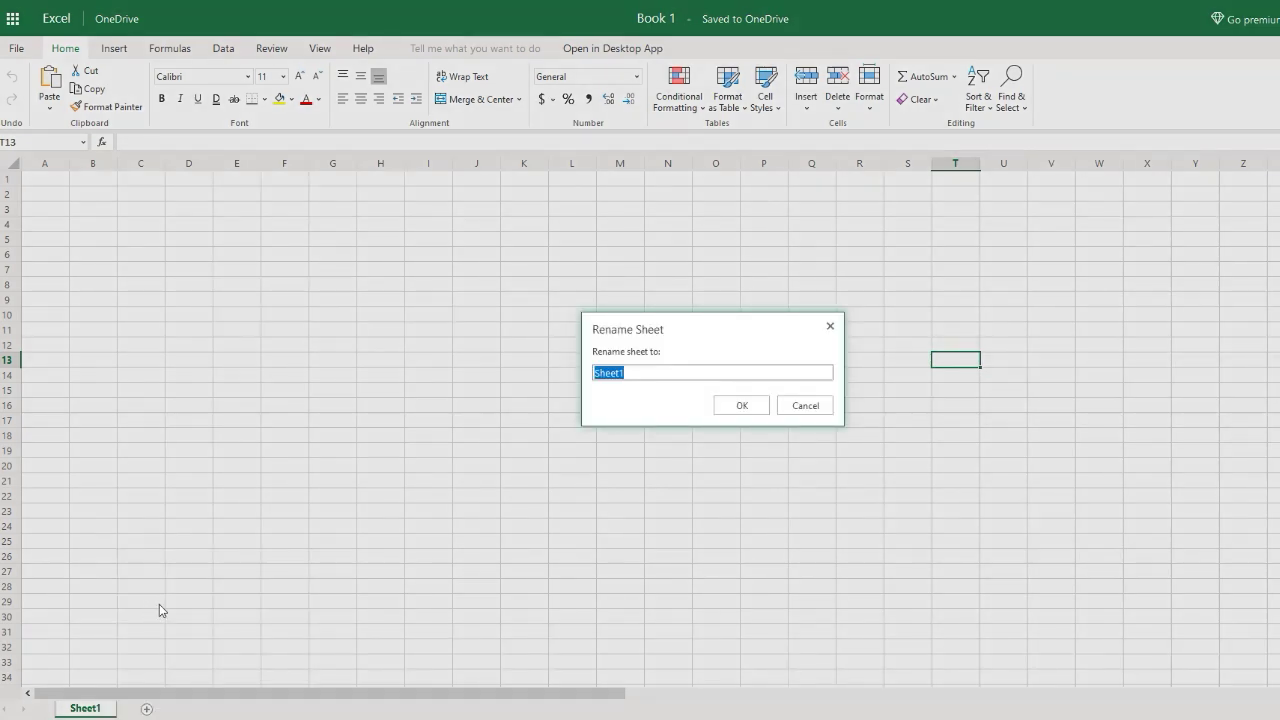
text(AH MU CA)
key(BackSpace)
text(ALC)
click(724, 409)
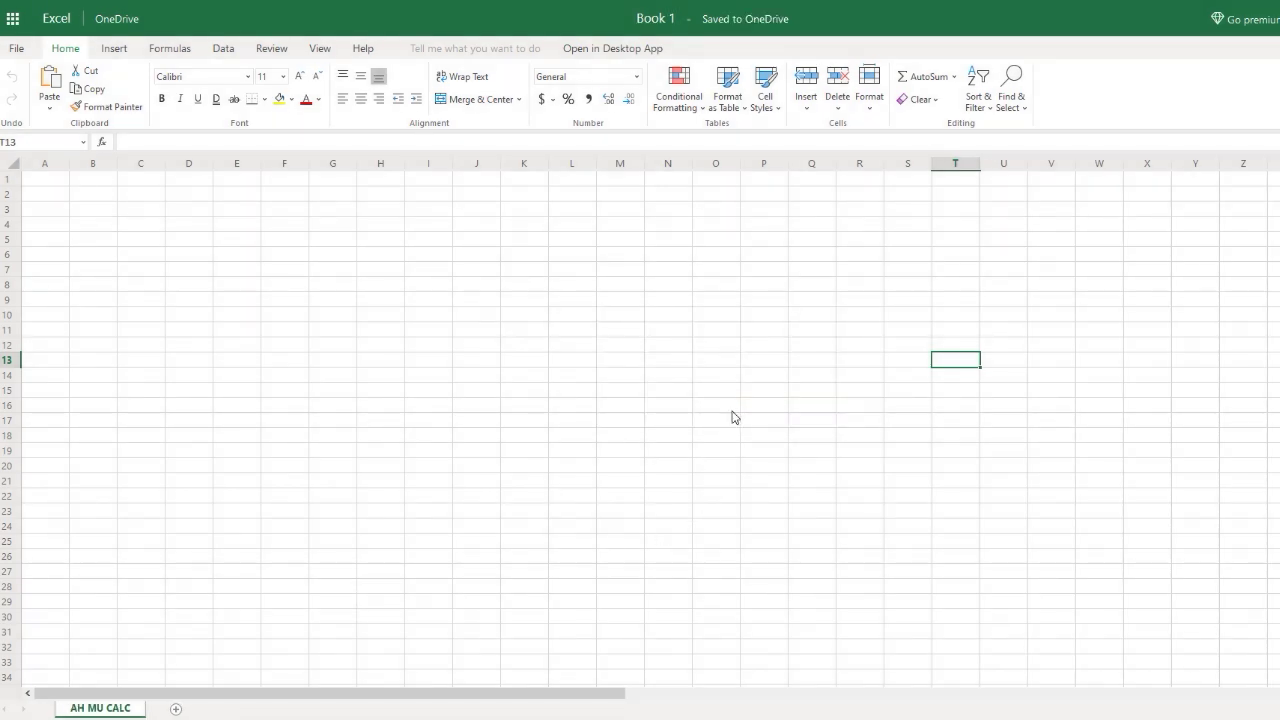
- Enter the header 'AH PED #' in A1, widen column A and centre the header
click(56, 180)
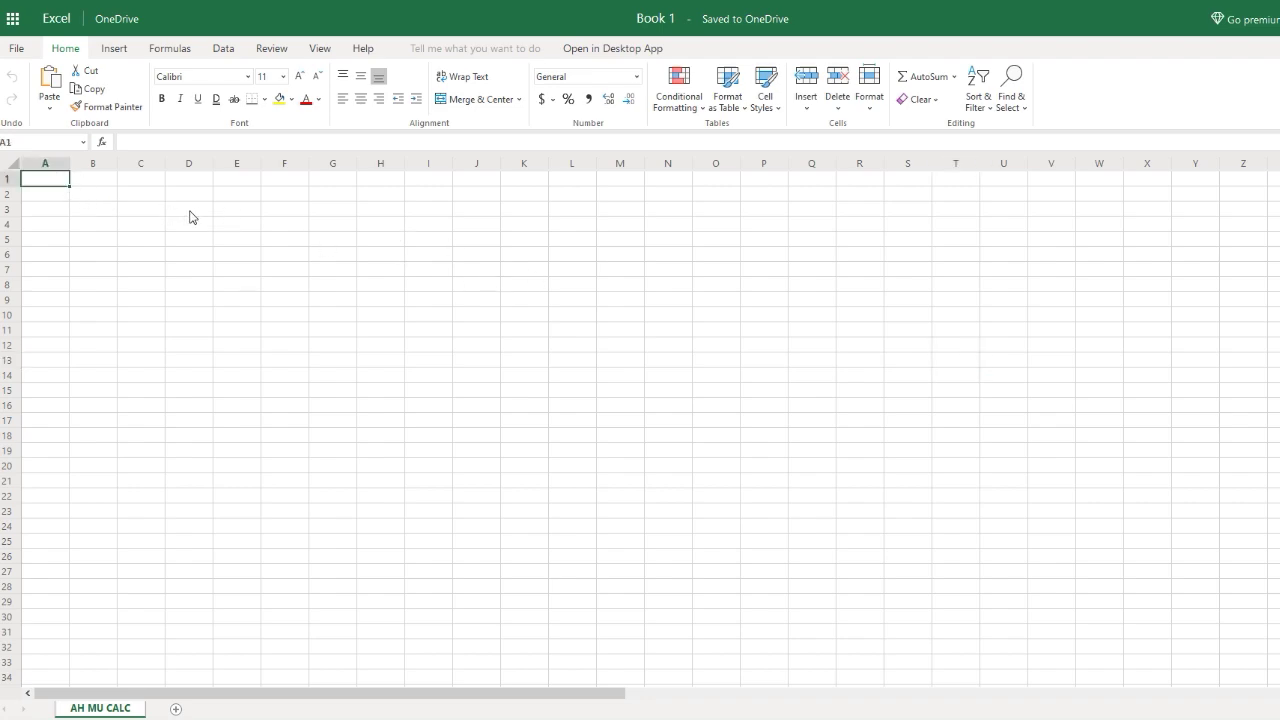
text(AH)
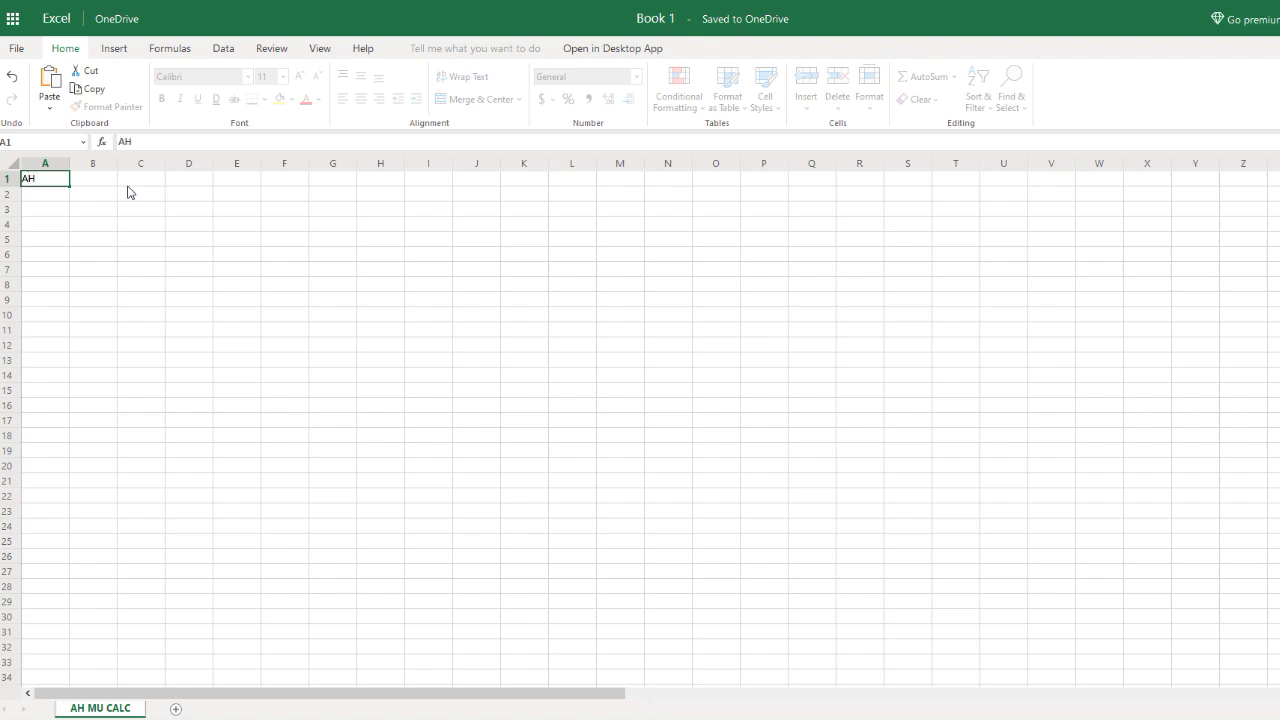
text( PED #)
click(54, 194)
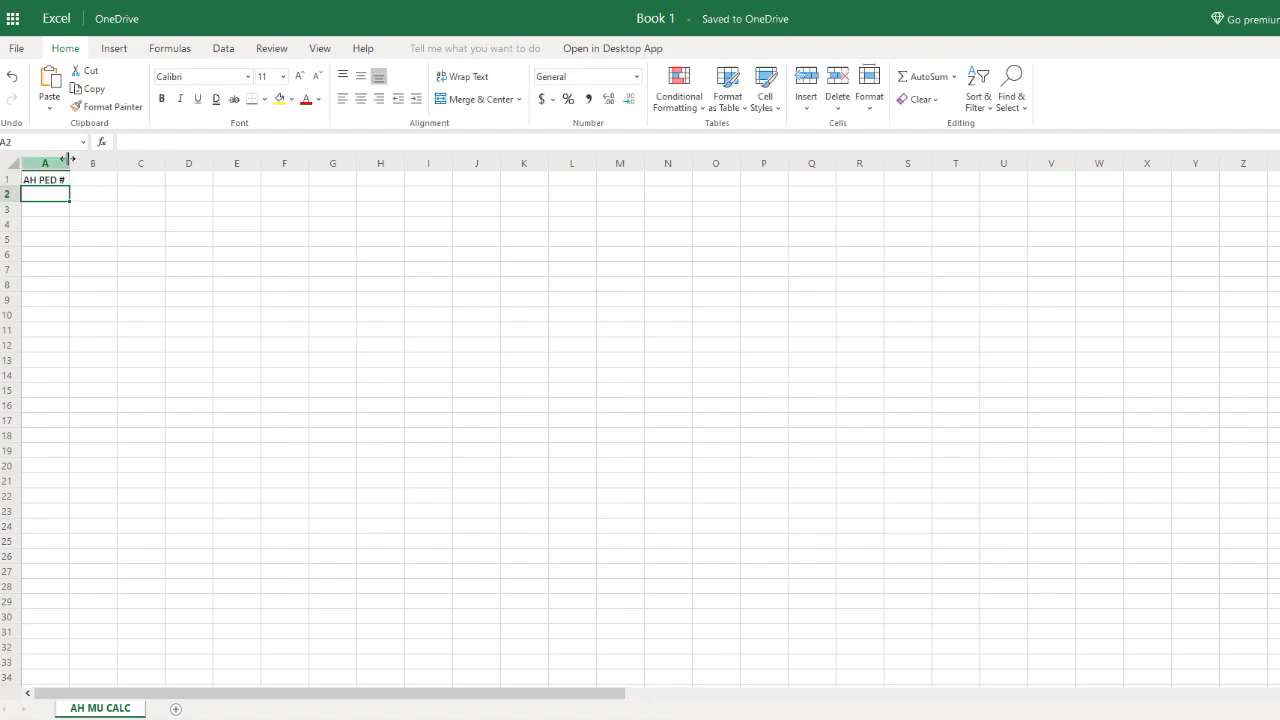
drag(69, 158, 74, 159)
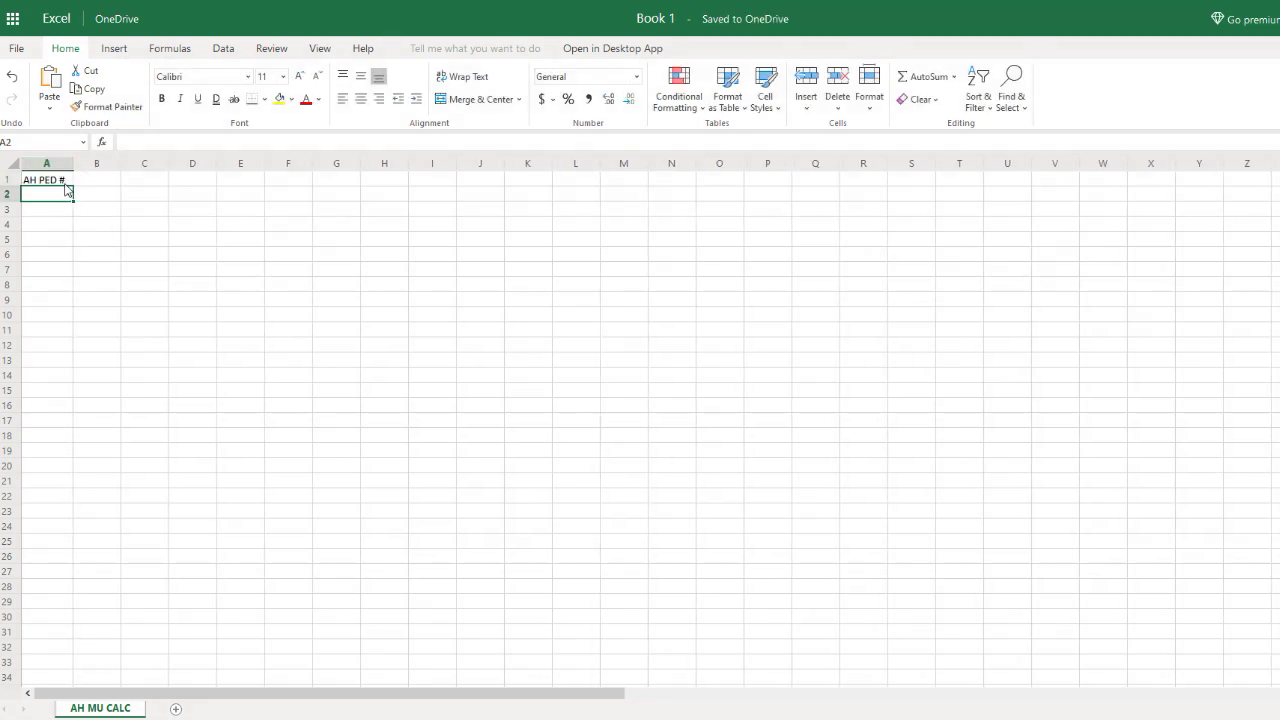
click(64, 183)
double_click(64, 183)
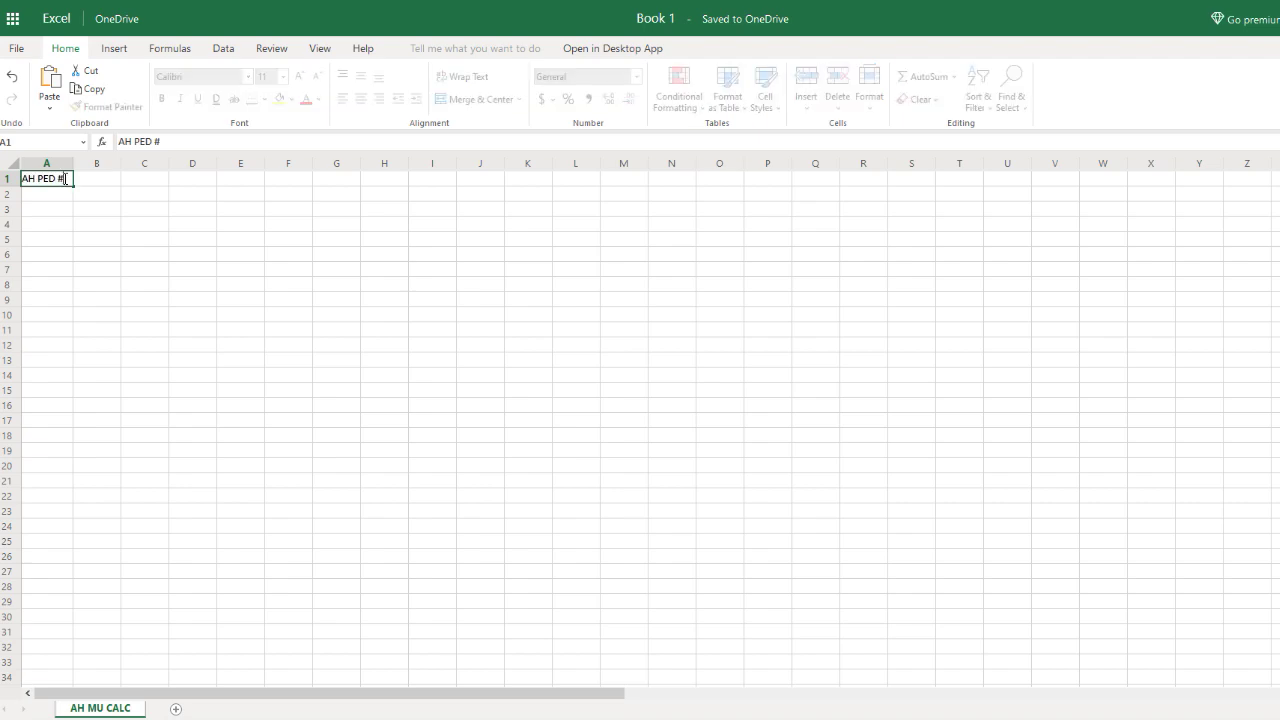
drag(68, 181, 20, 185)
click(90, 212)
click(60, 182)
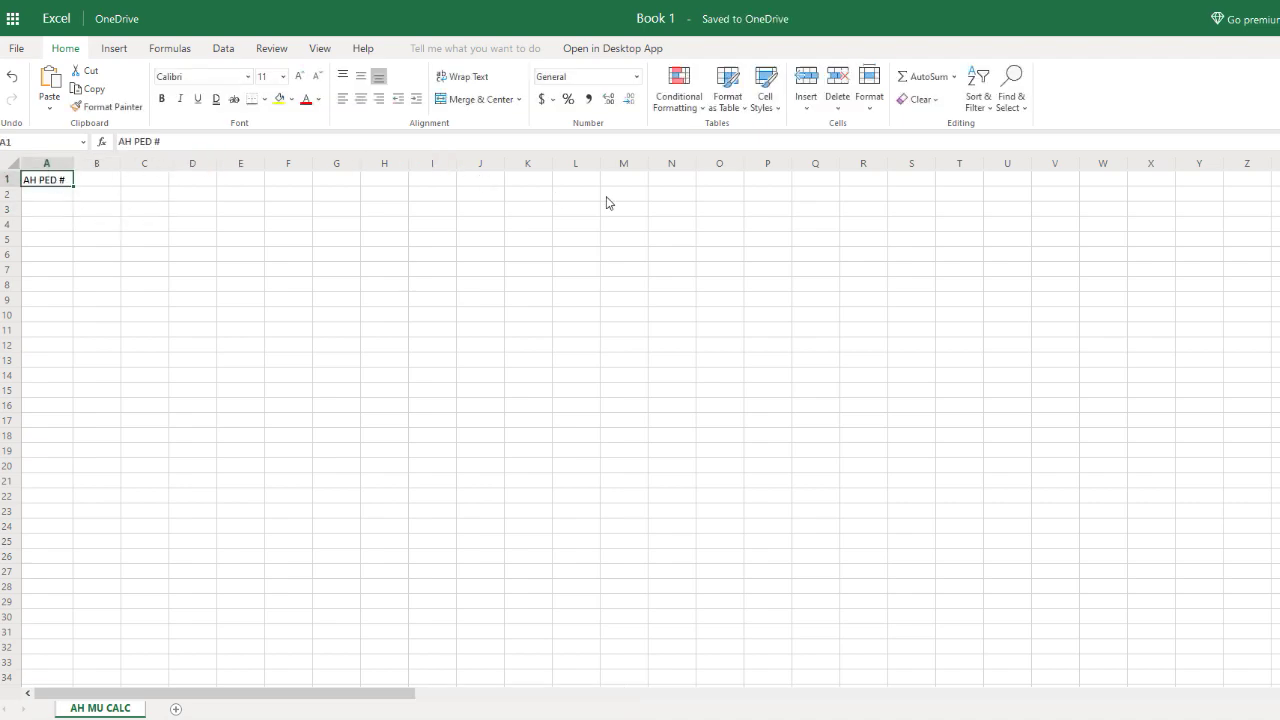
click(360, 98)
click(359, 77)
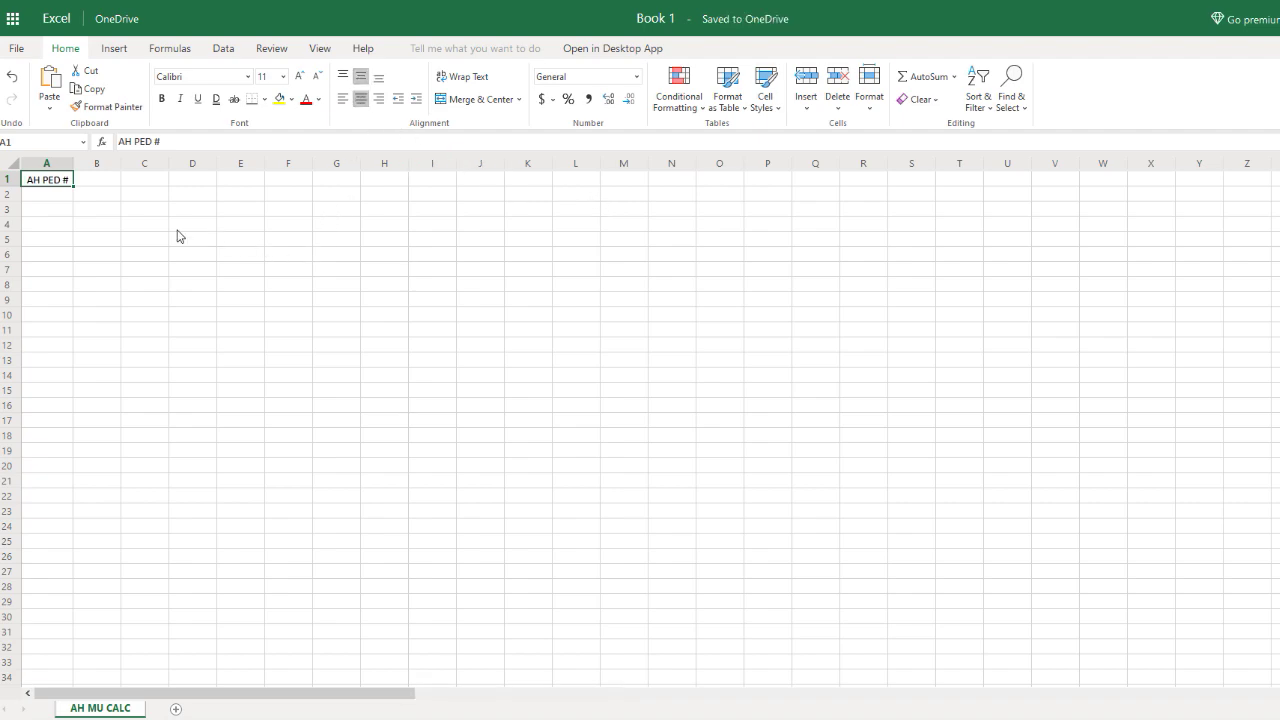
- Enter 1 to 4 in A2:A5 and fill the series down to 1001 in row 1002
click(40, 202)
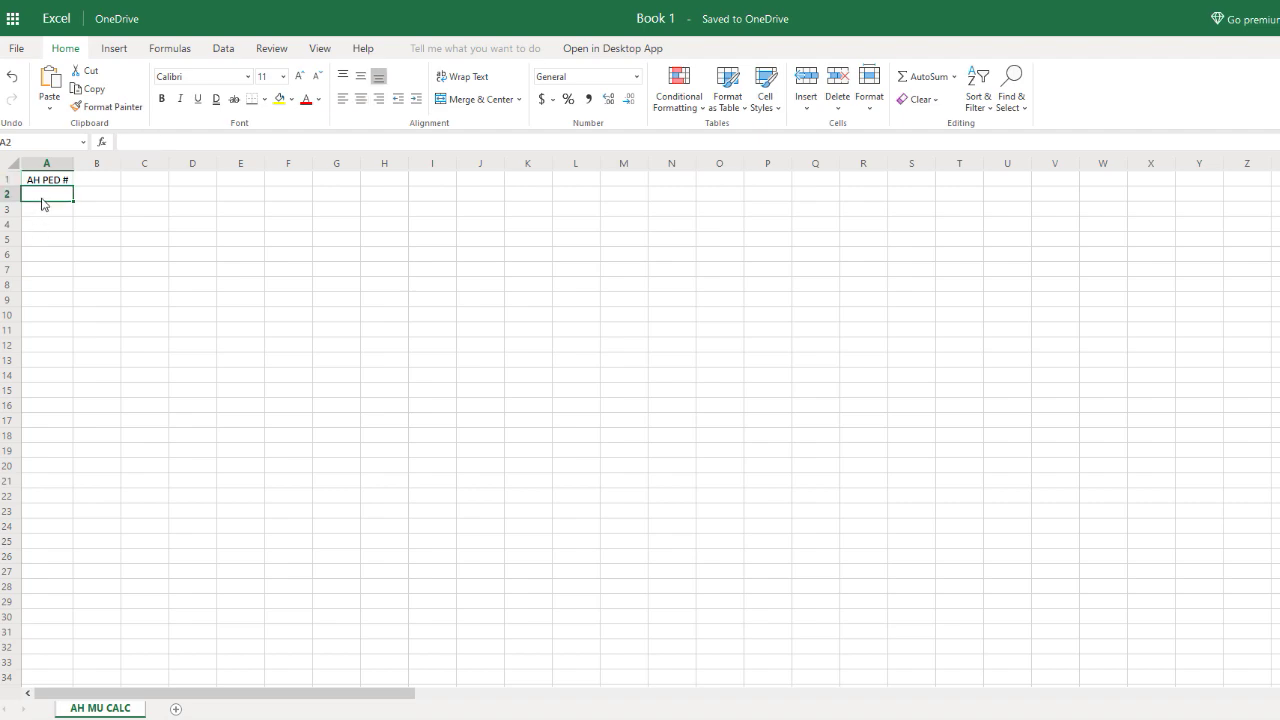
text(1)
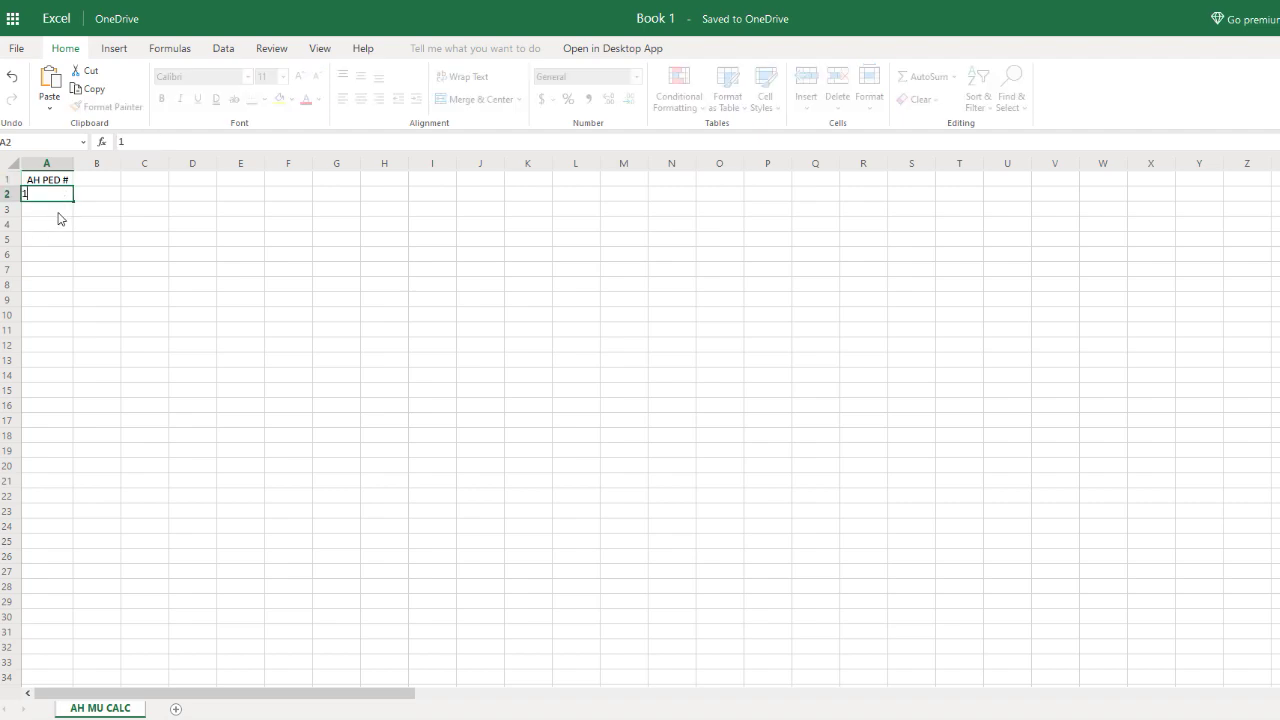
click(58, 212)
text(2)
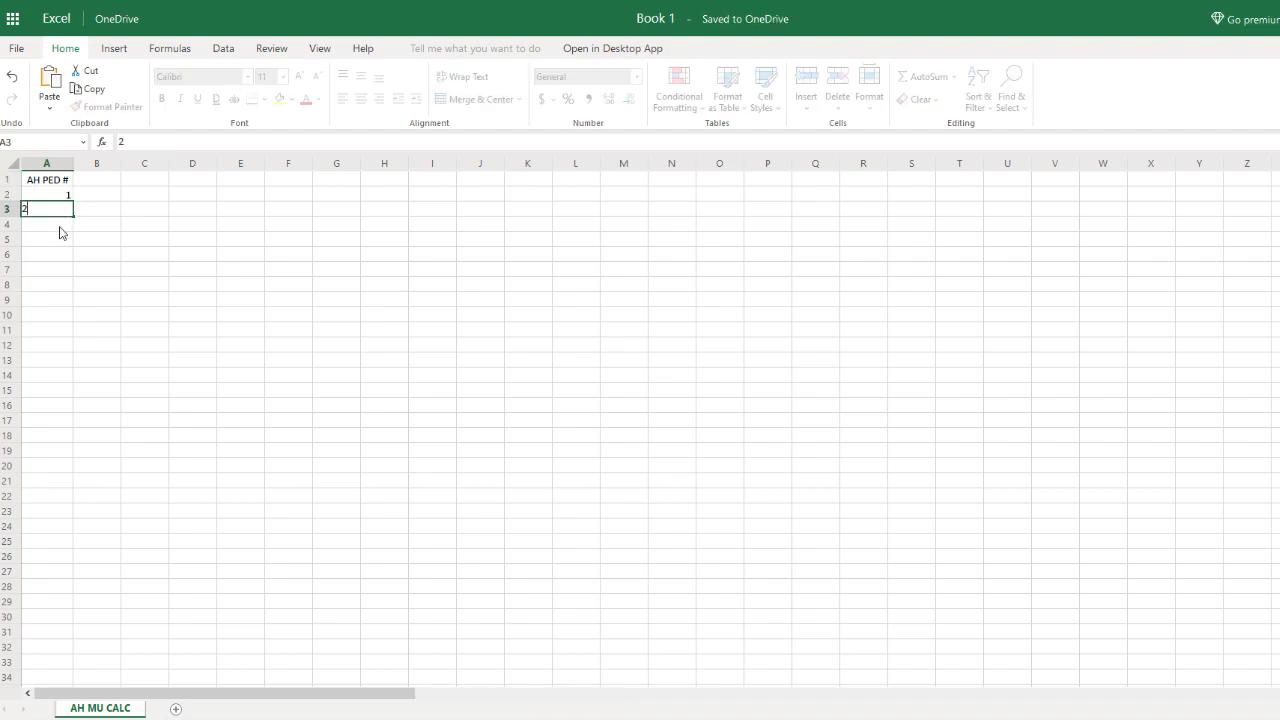
click(61, 230)
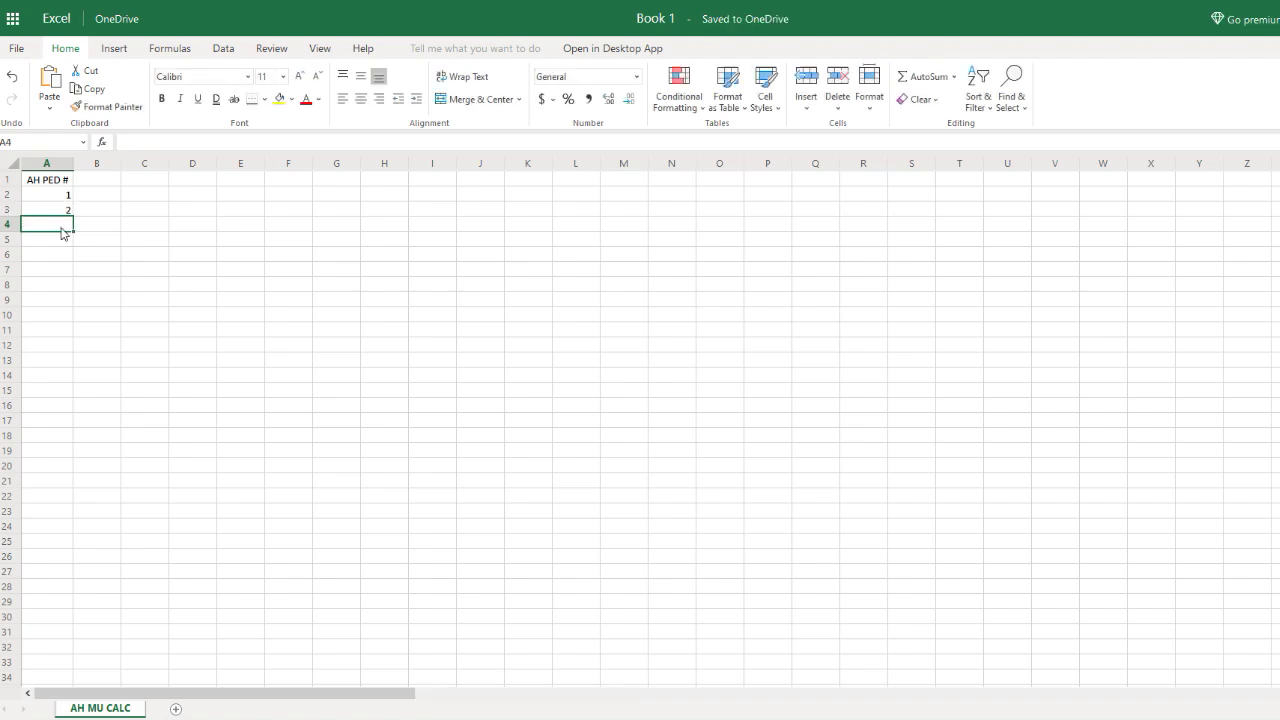
text(3)
click(61, 244)
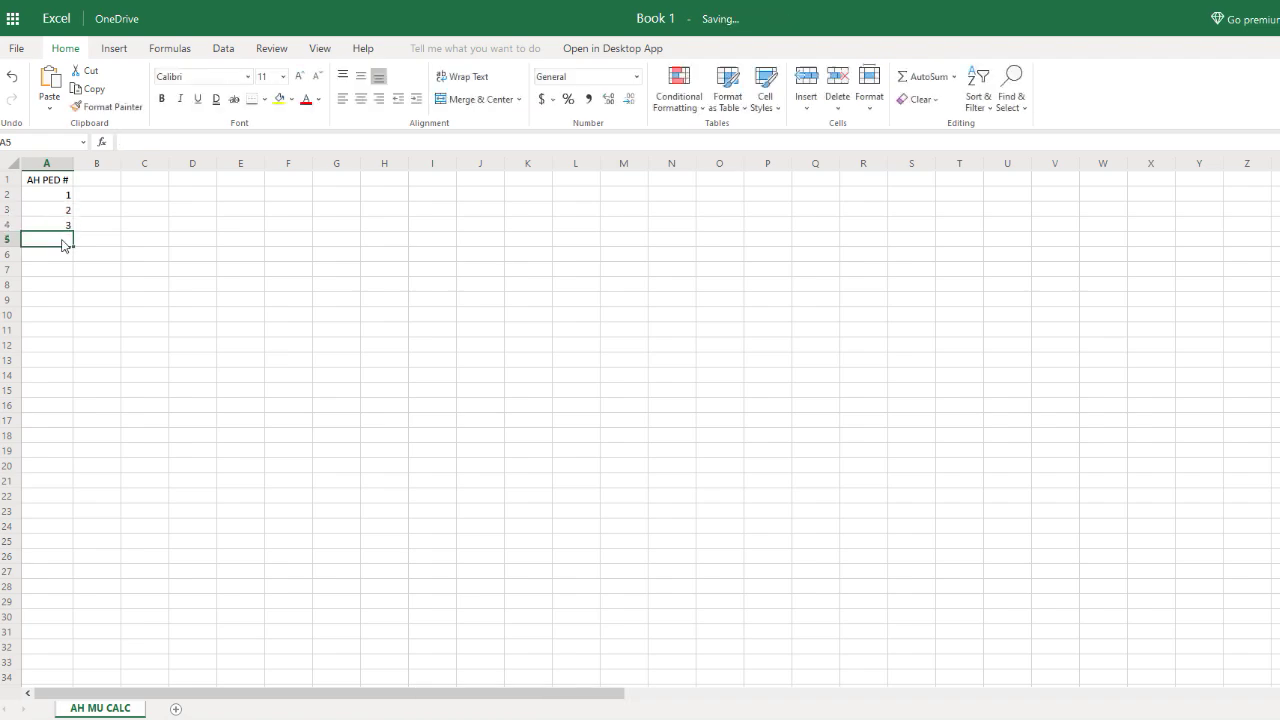
text(4)
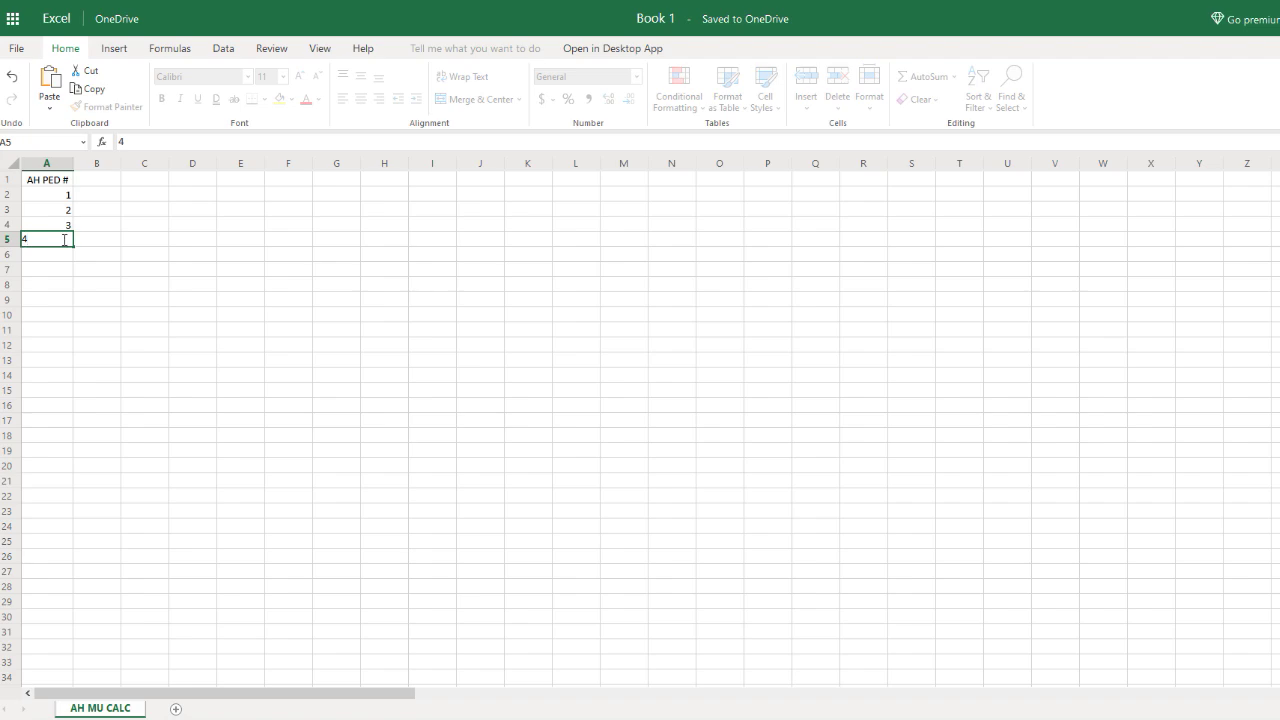
click(63, 258)
drag(57, 196, 57, 241)
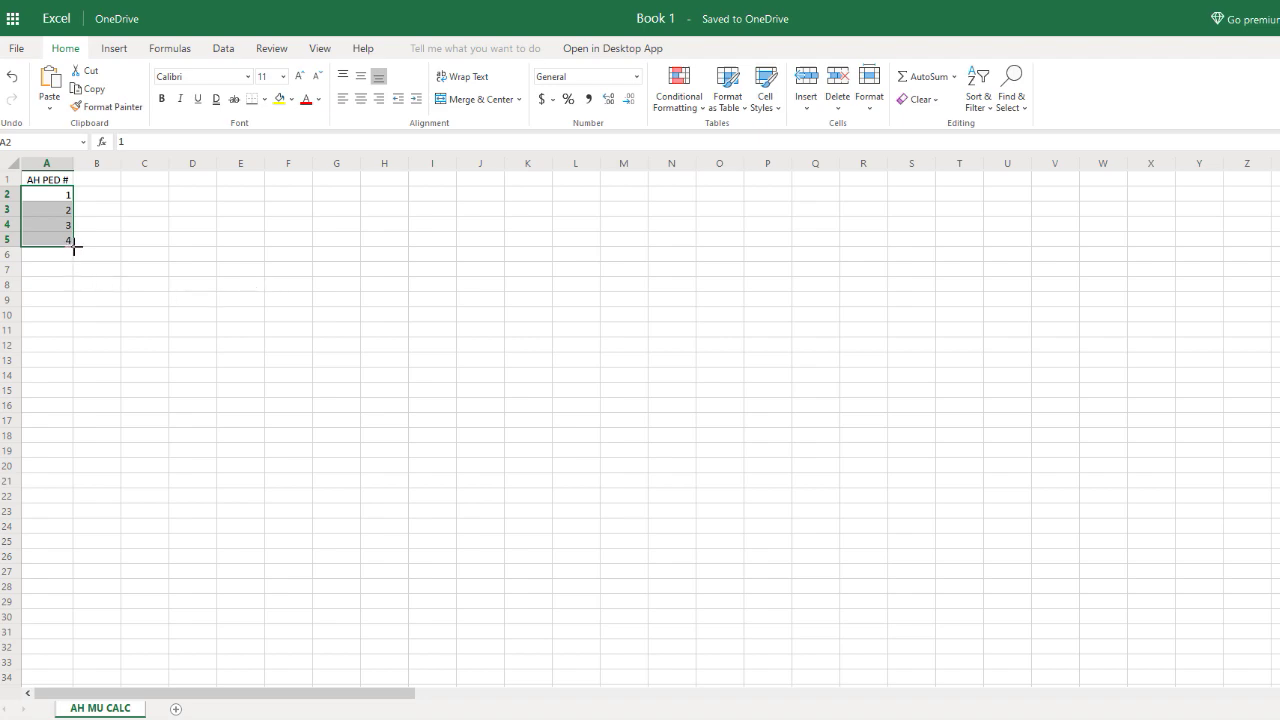
drag(73, 253, 66, 378)
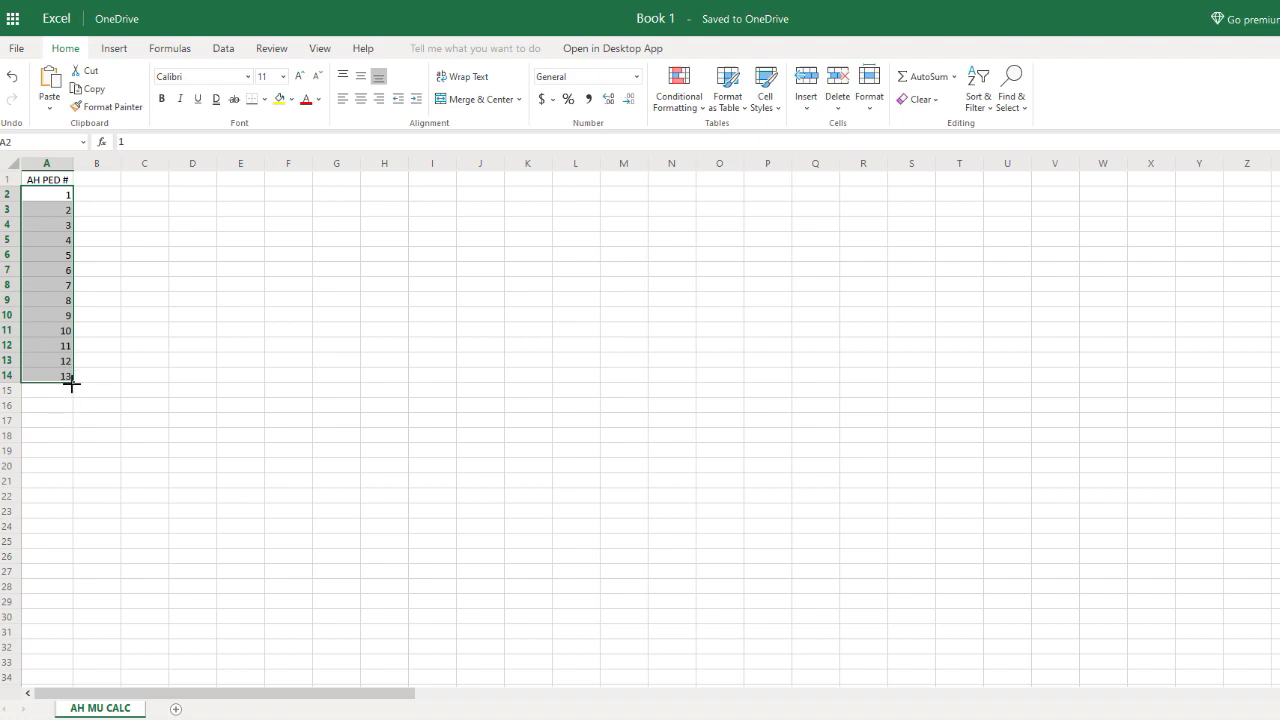
mouse_move(72, 381)
mouse_down()
mouse_move(81, 706)
mouse_move(94, 391)
mouse_up()
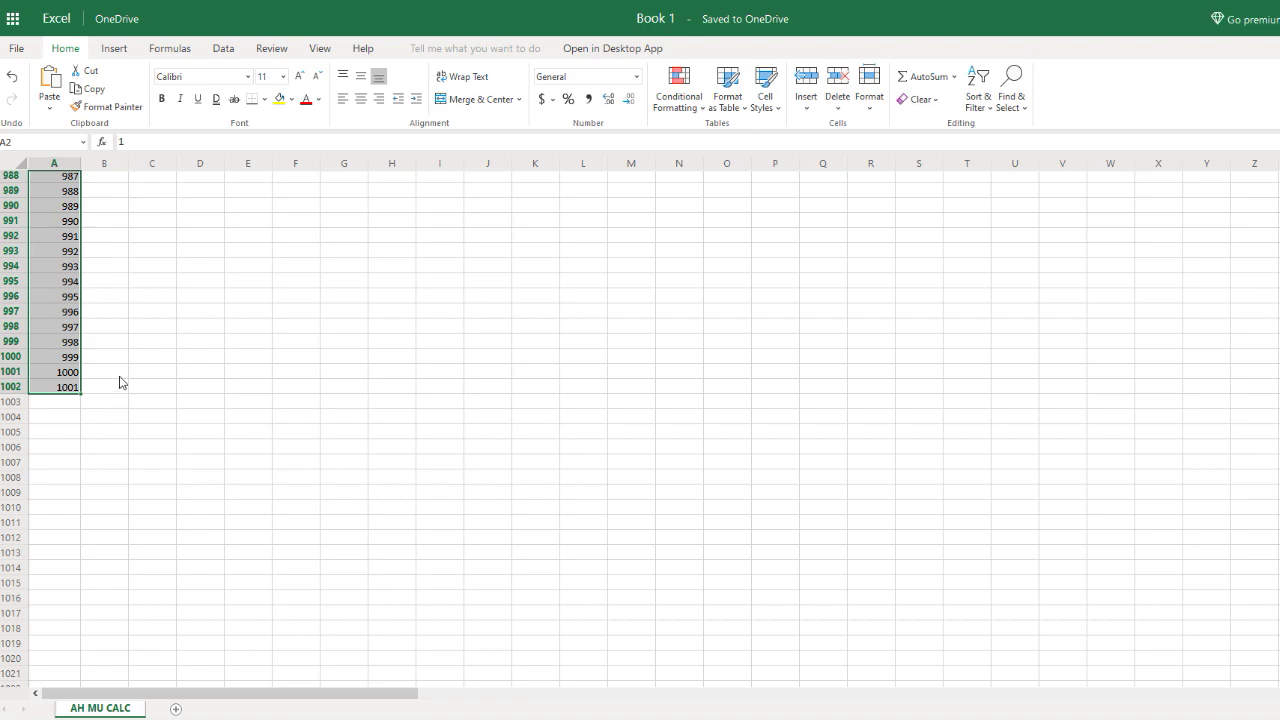
- Enter the header '# of items equals % Mark Up (MU)' in B1
key(ctrl+BackSpace)
click(179, 204)
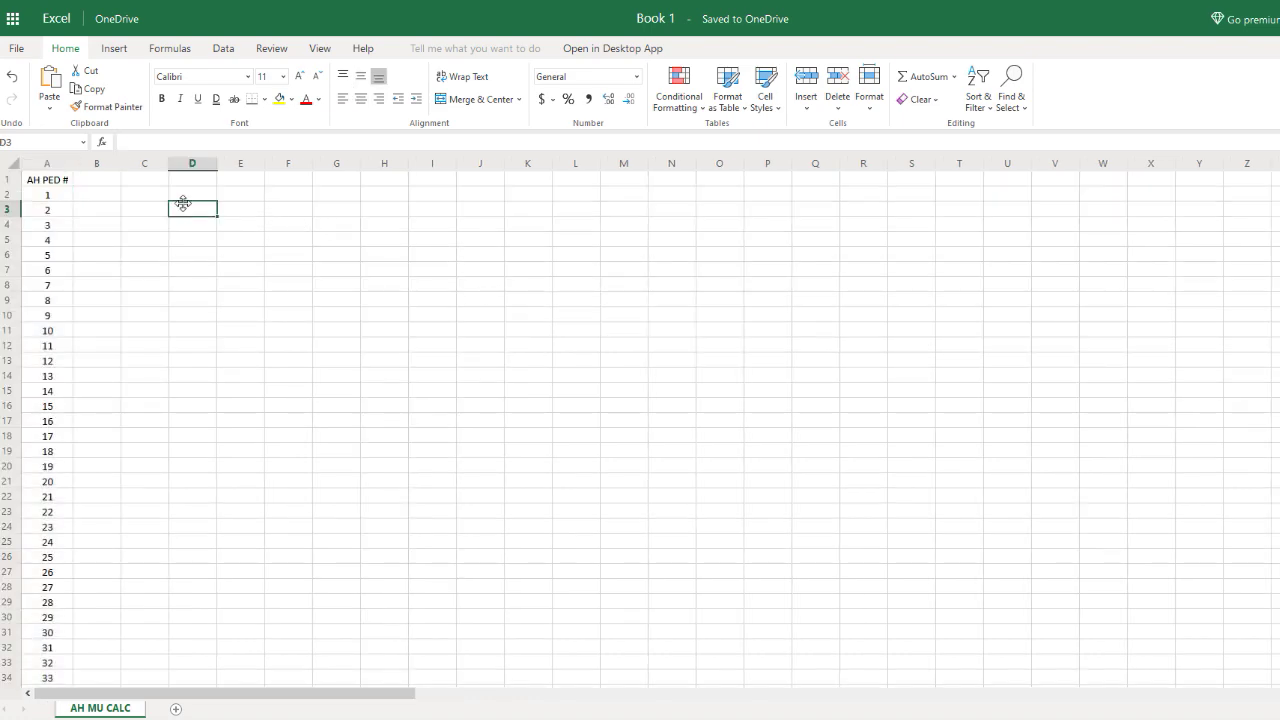
click(131, 183)
text(#)
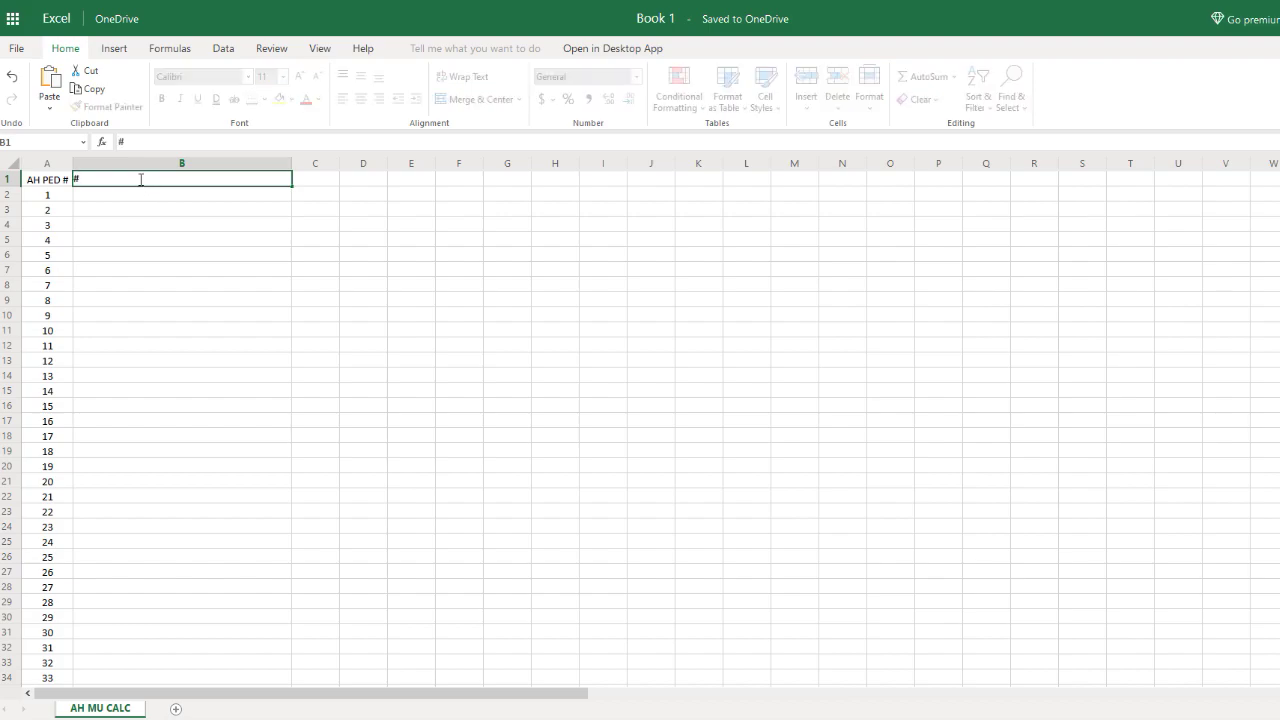
text( of items equals % Mark U)
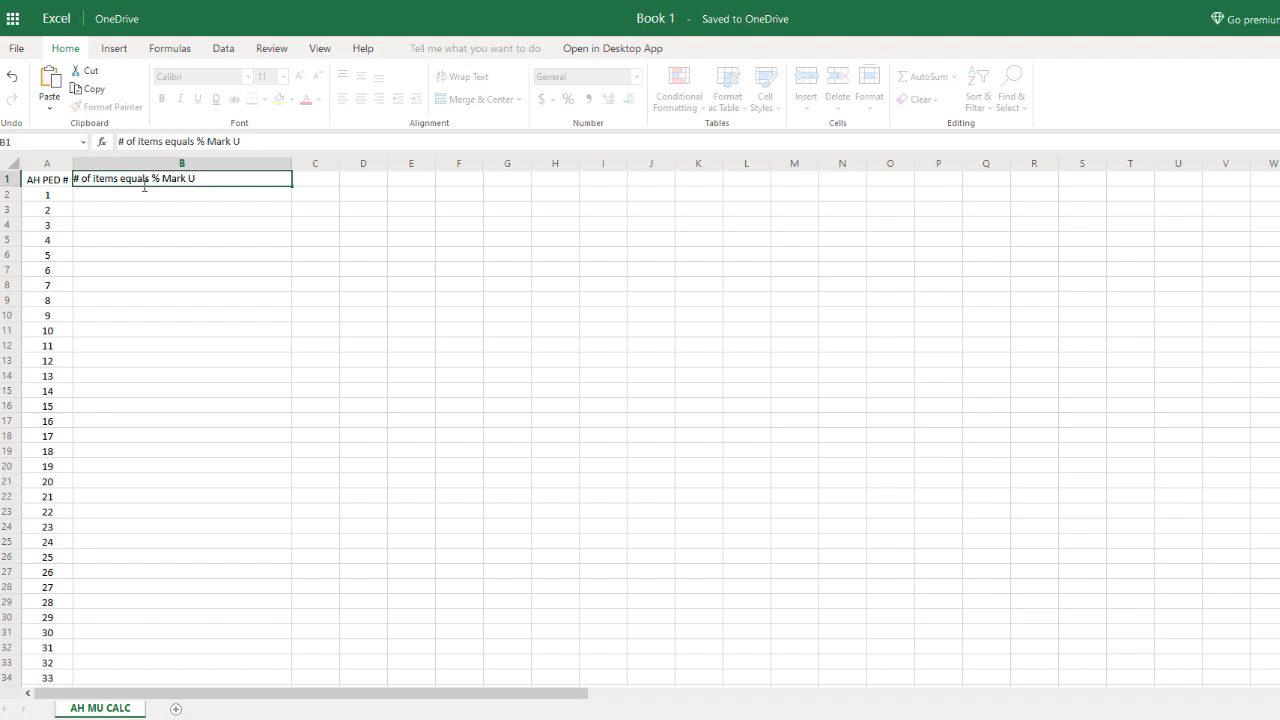
text(p (MU))
click(290, 181)
- Add a centred 'Round' header in C1
text(Round)
key(Return)
click(282, 183)
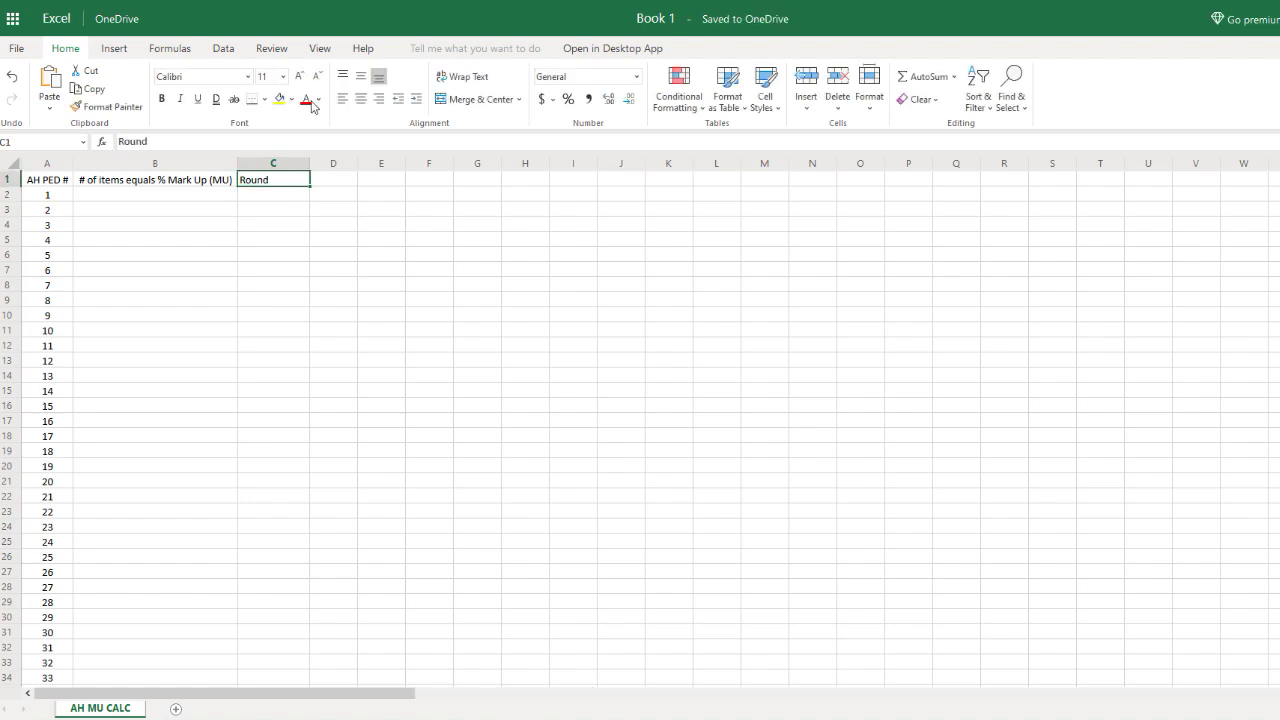
click(361, 76)
click(361, 98)
- Add the 'Value Difference' header in D1 and widen column D to fit
click(350, 183)
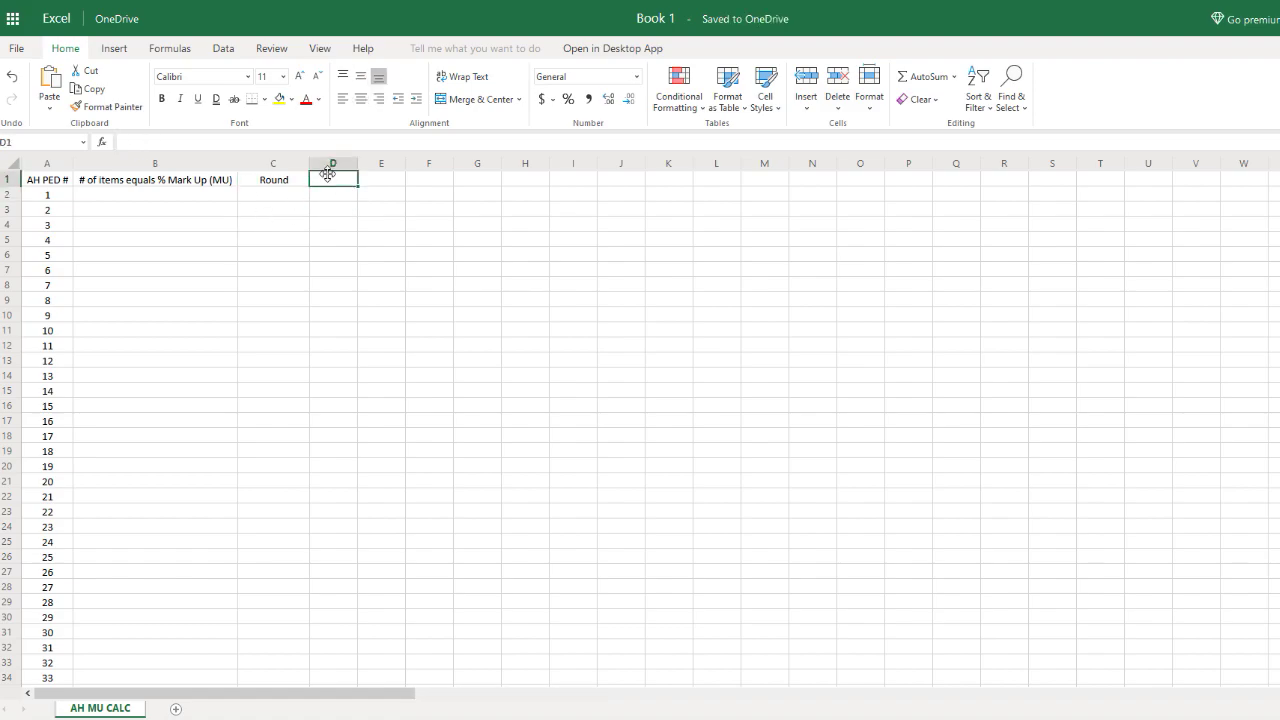
double_click(334, 177)
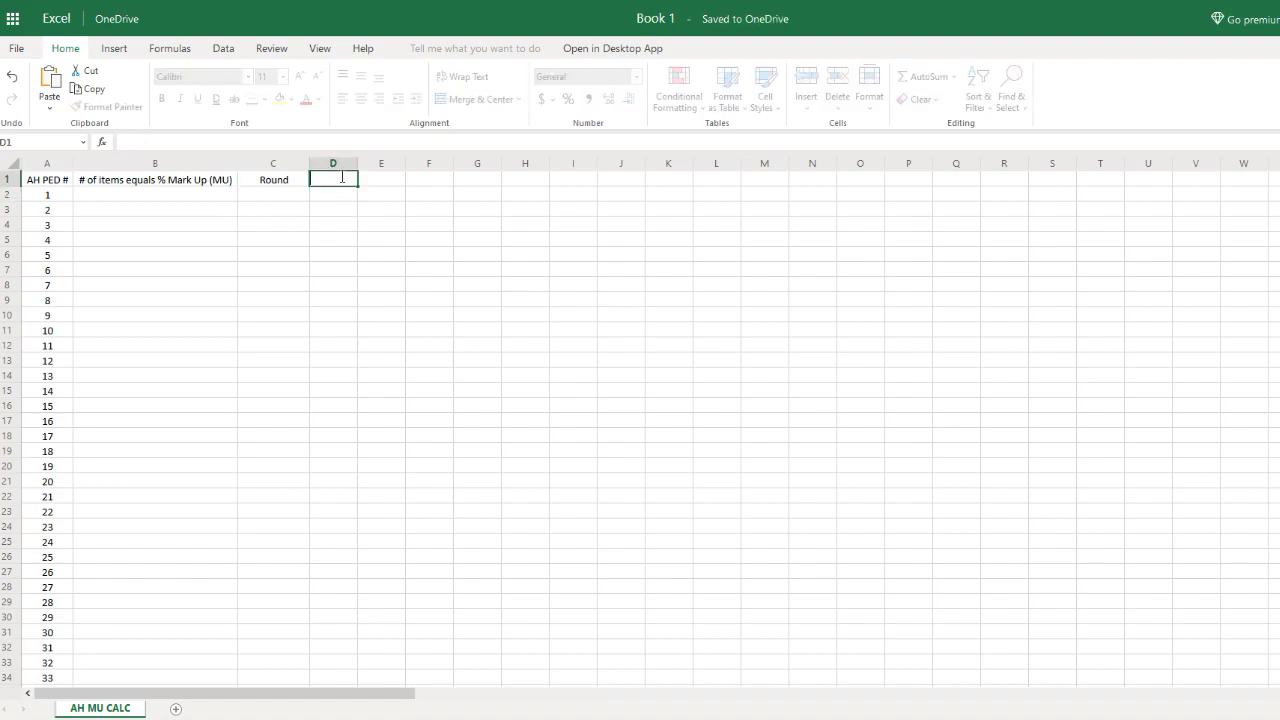
text(Value Difference)
key(Return)
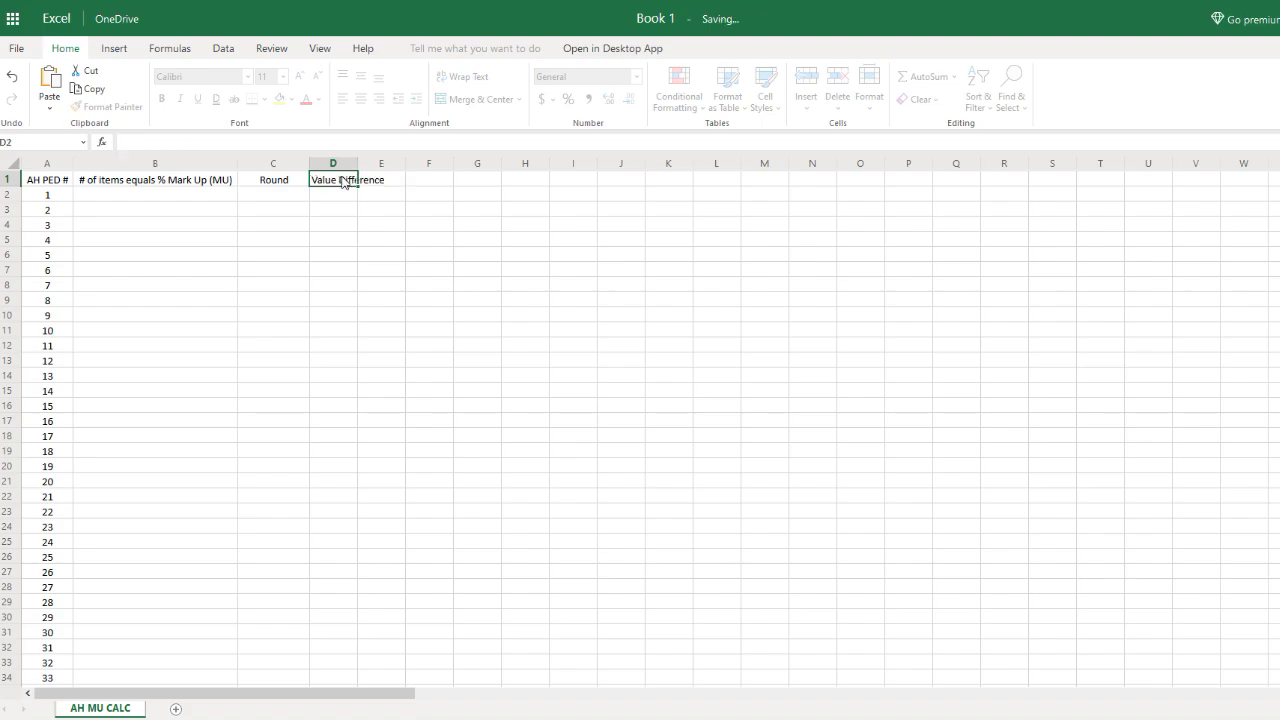
drag(356, 163, 395, 165)
- Add the 'Optimum Value' header in E1 and widen column E to fit
click(410, 180)
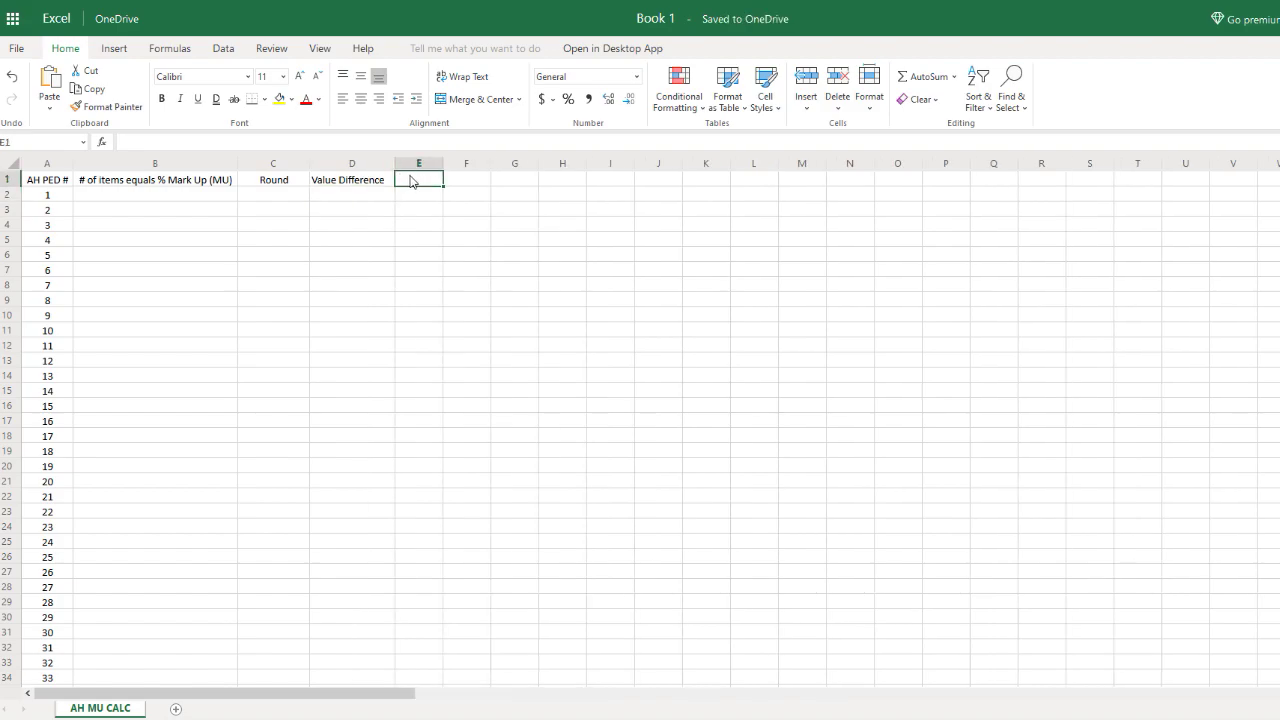
text(Opt)
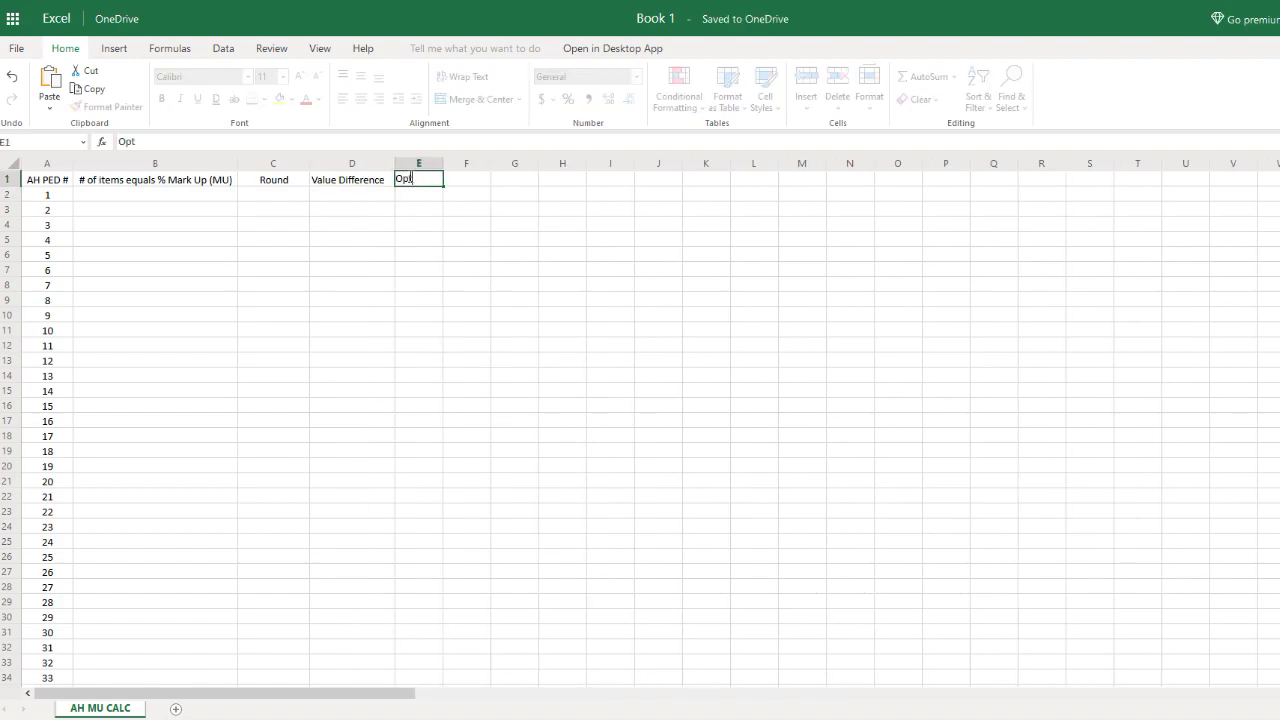
text(imum Value)
key(Return)
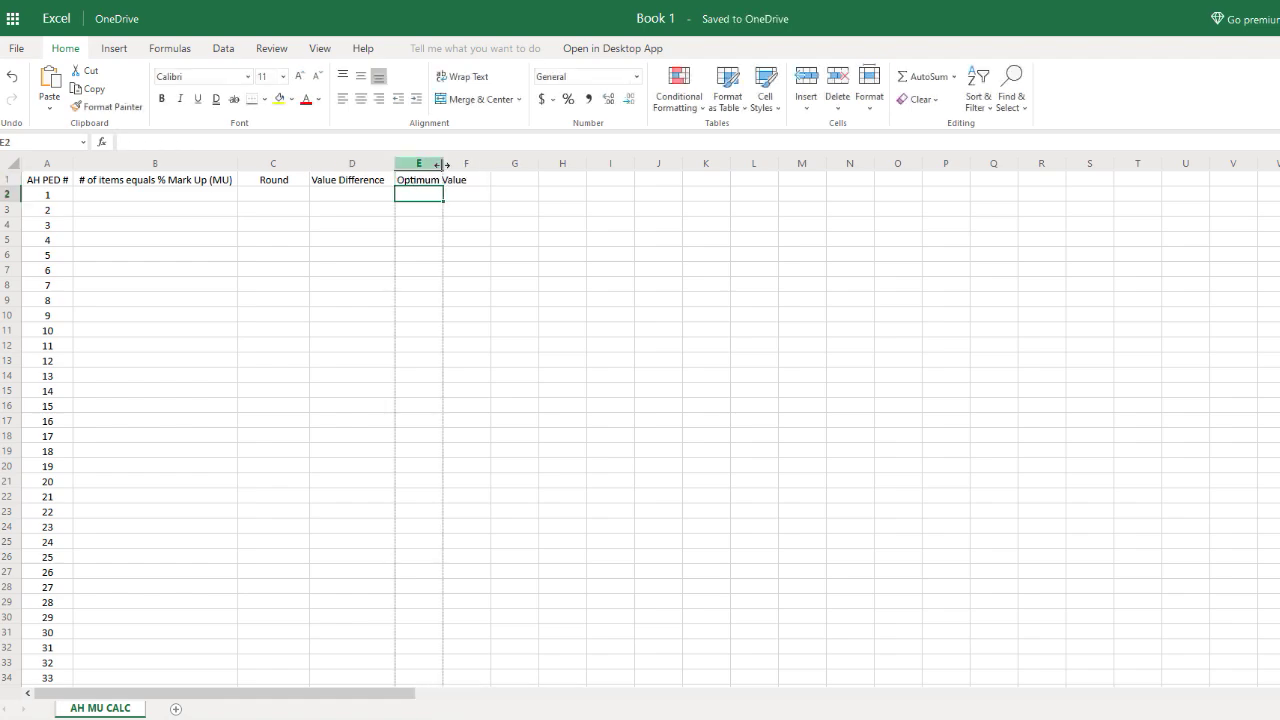
drag(443, 164, 475, 164)
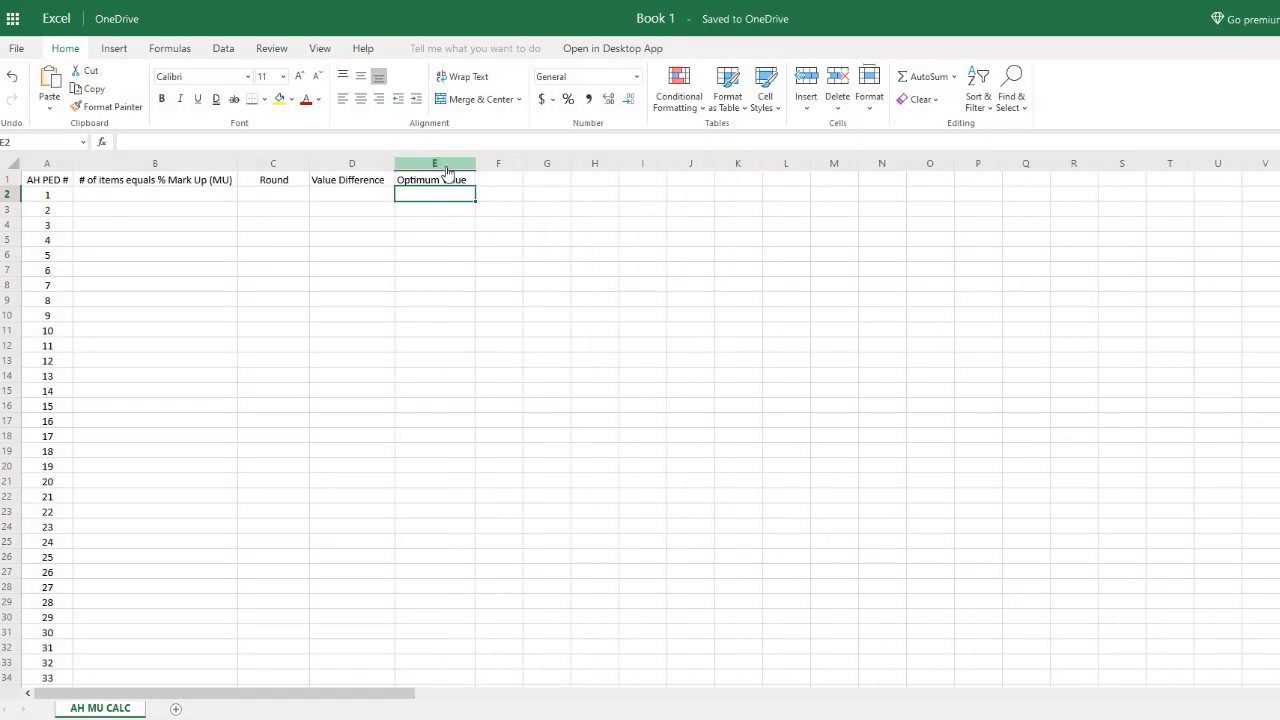
- Add 'MU' in G1 and 'Item TT Value' in H1, autofitting column H
click(497, 183)
double_click(496, 184)
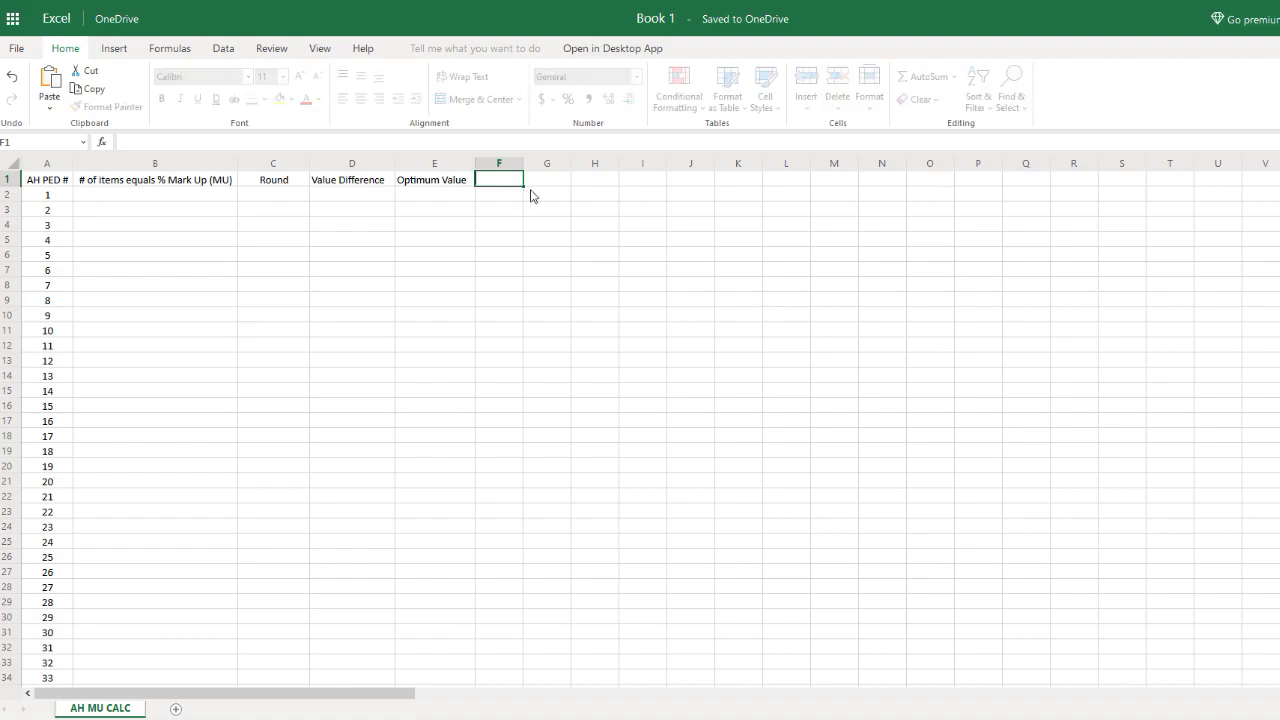
click(544, 182)
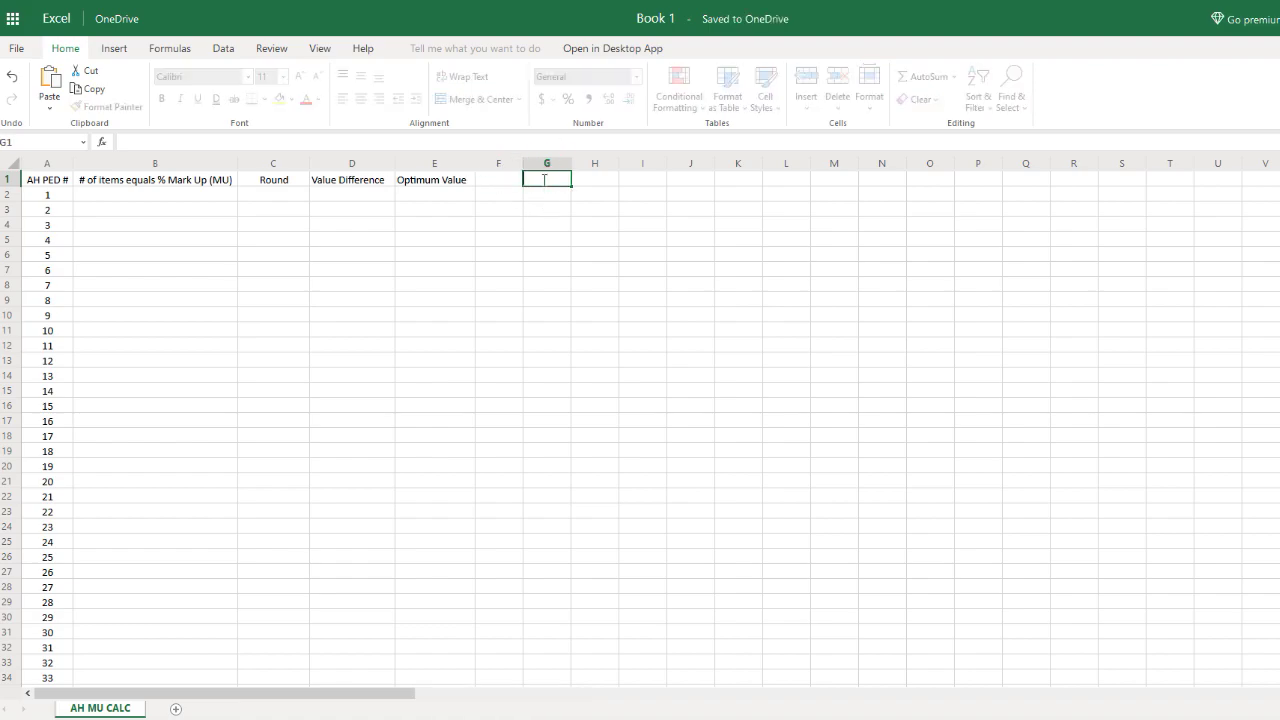
text(MU)
click(609, 182)
double_click(608, 180)
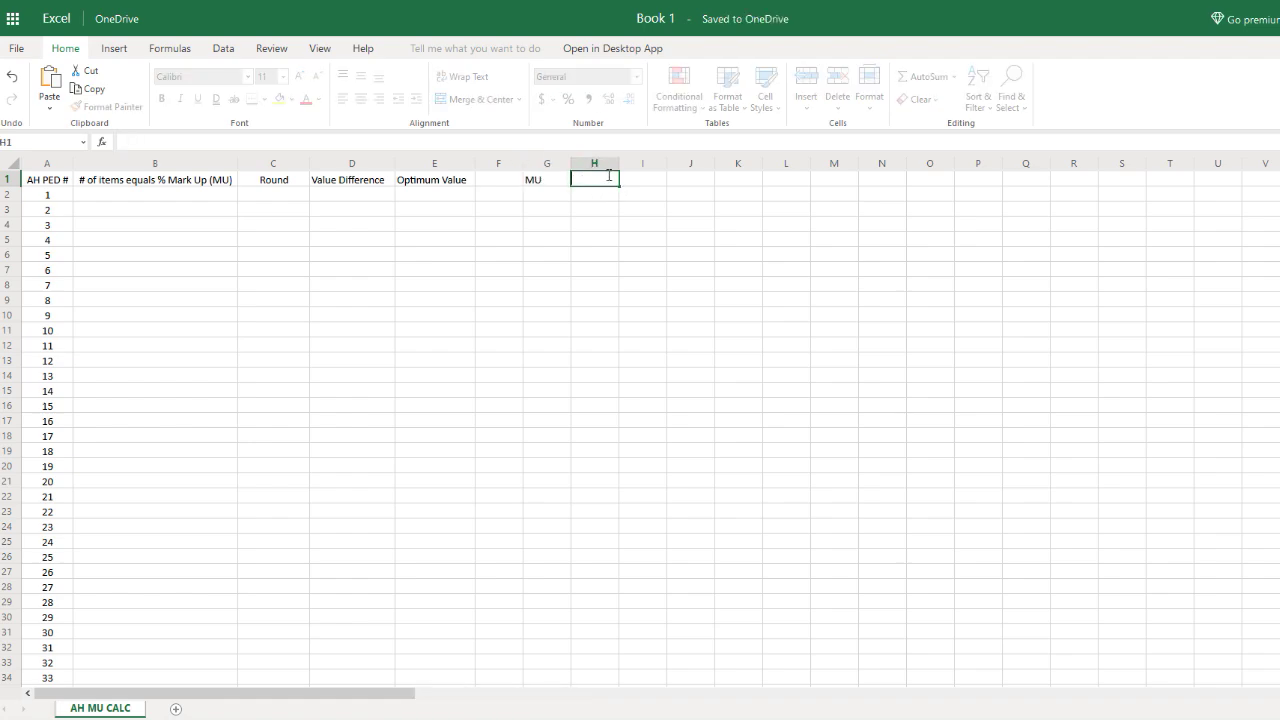
text(Item TT Value)
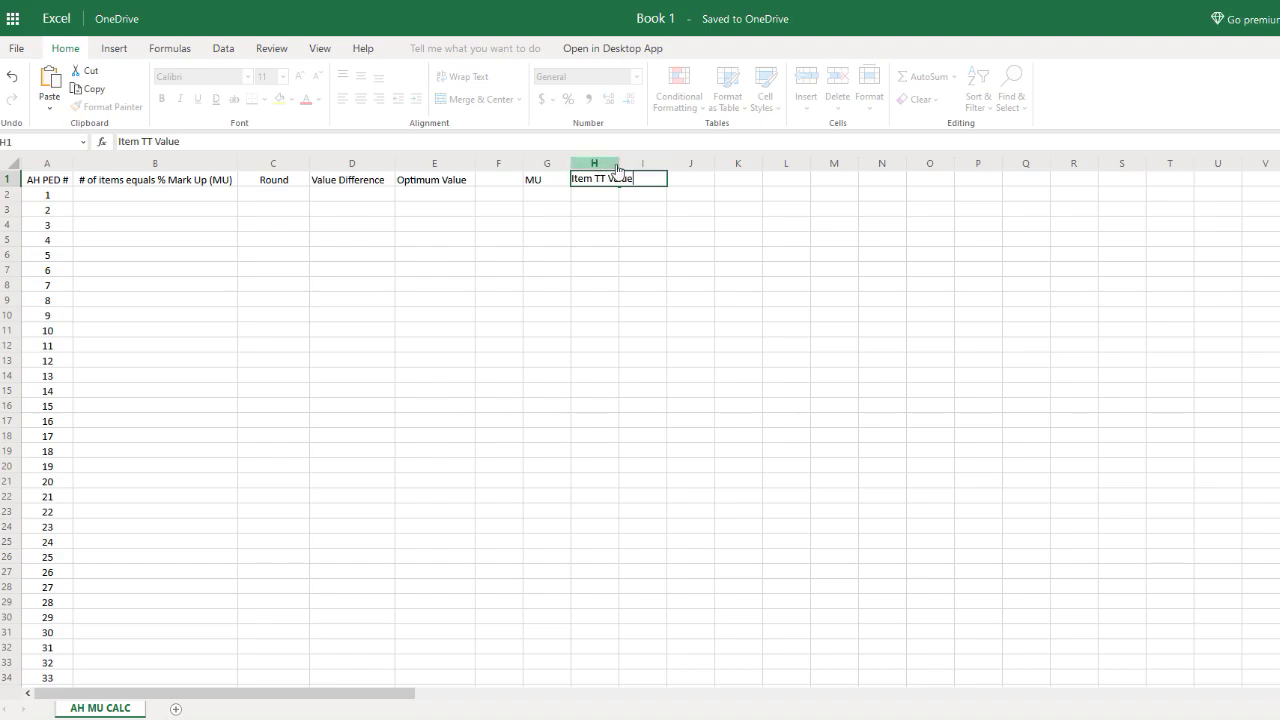
click(634, 199)
double_click(619, 164)
- Middle-align and centre all the row 1 headers from B1 to I1
click(618, 199)
click(609, 184)
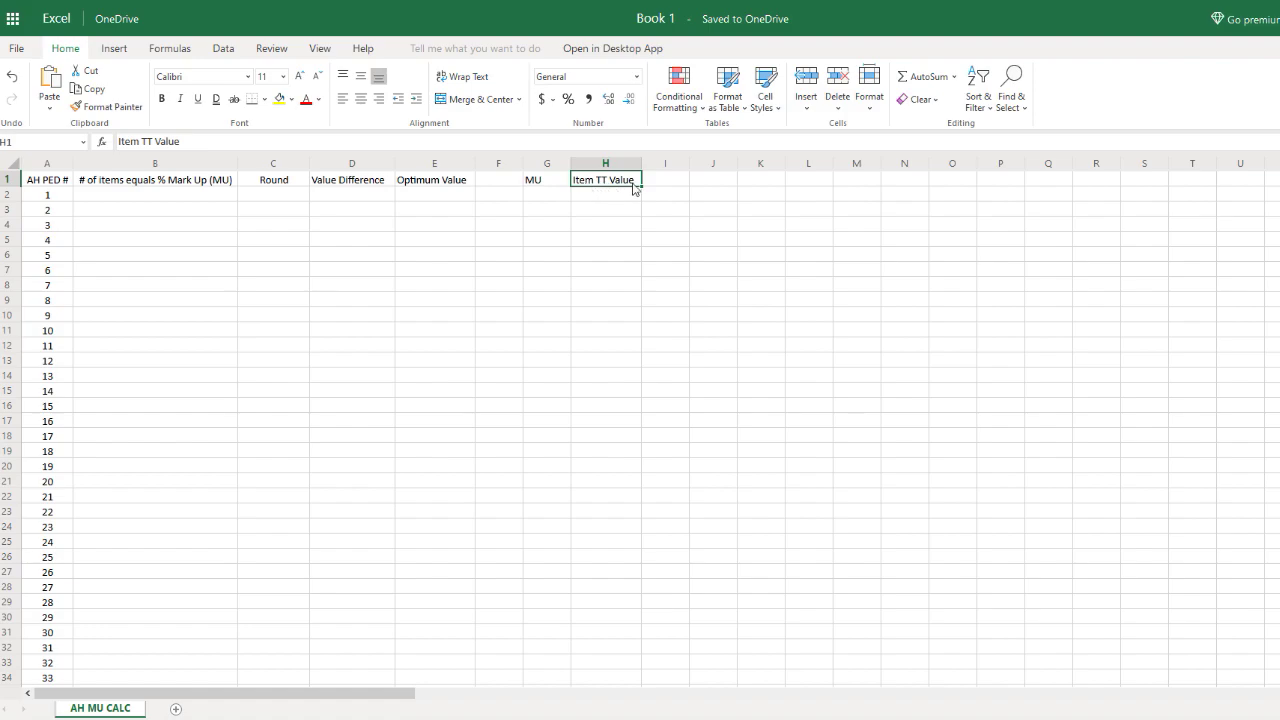
drag(665, 186, 50, 182)
click(360, 76)
click(360, 99)
click(610, 196)
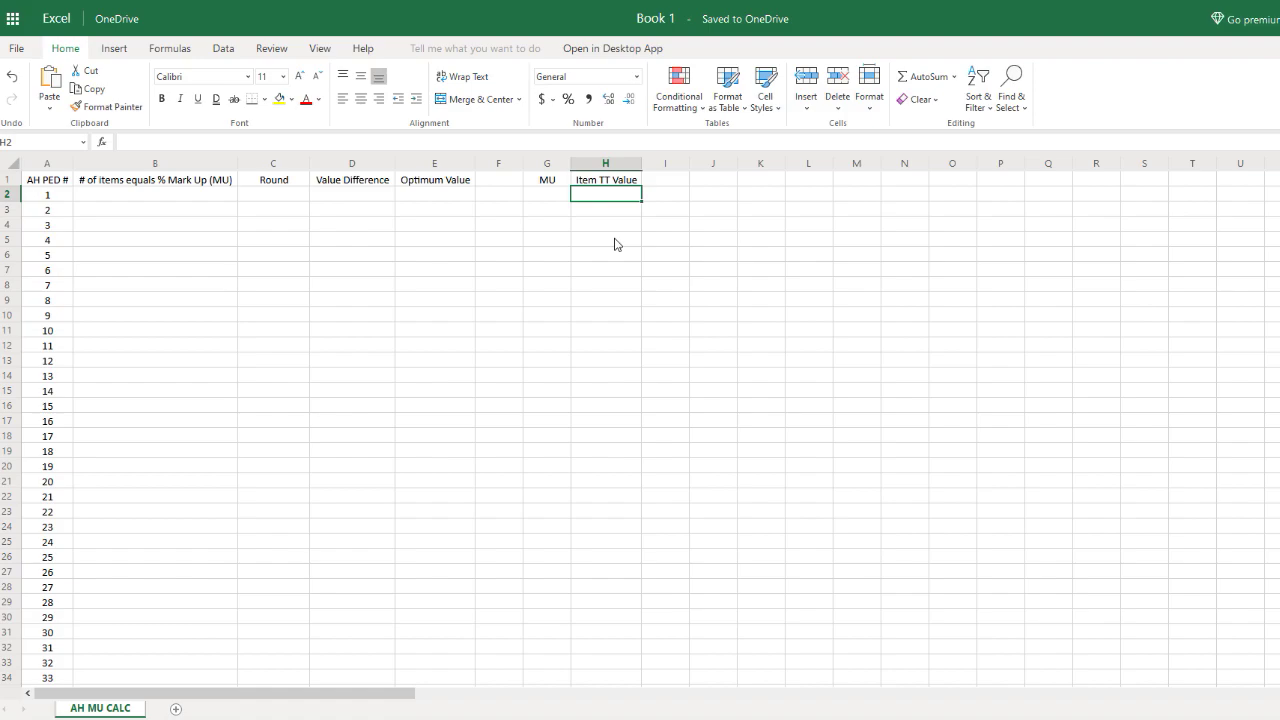
- Enter MU 1.00 in G2 and Item TT Value 0.01 in H2
click(558, 193)
text(1.00)
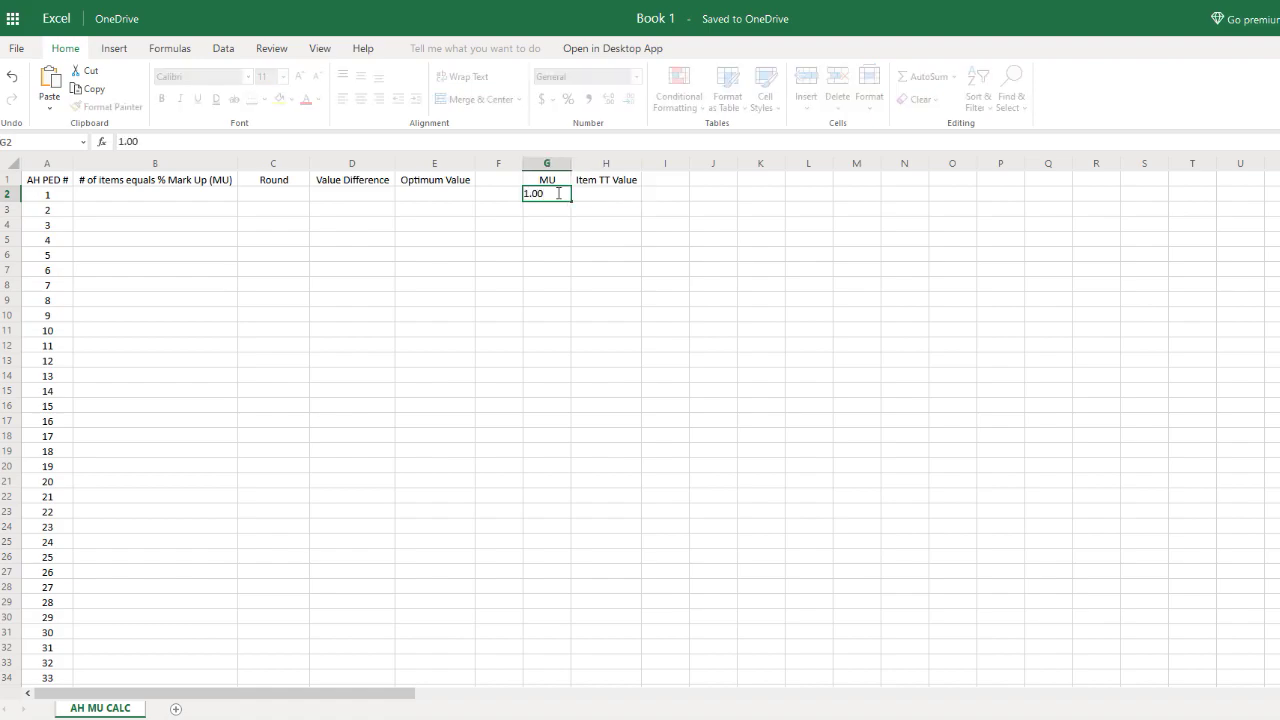
key(Return)
click(550, 198)
click(603, 199)
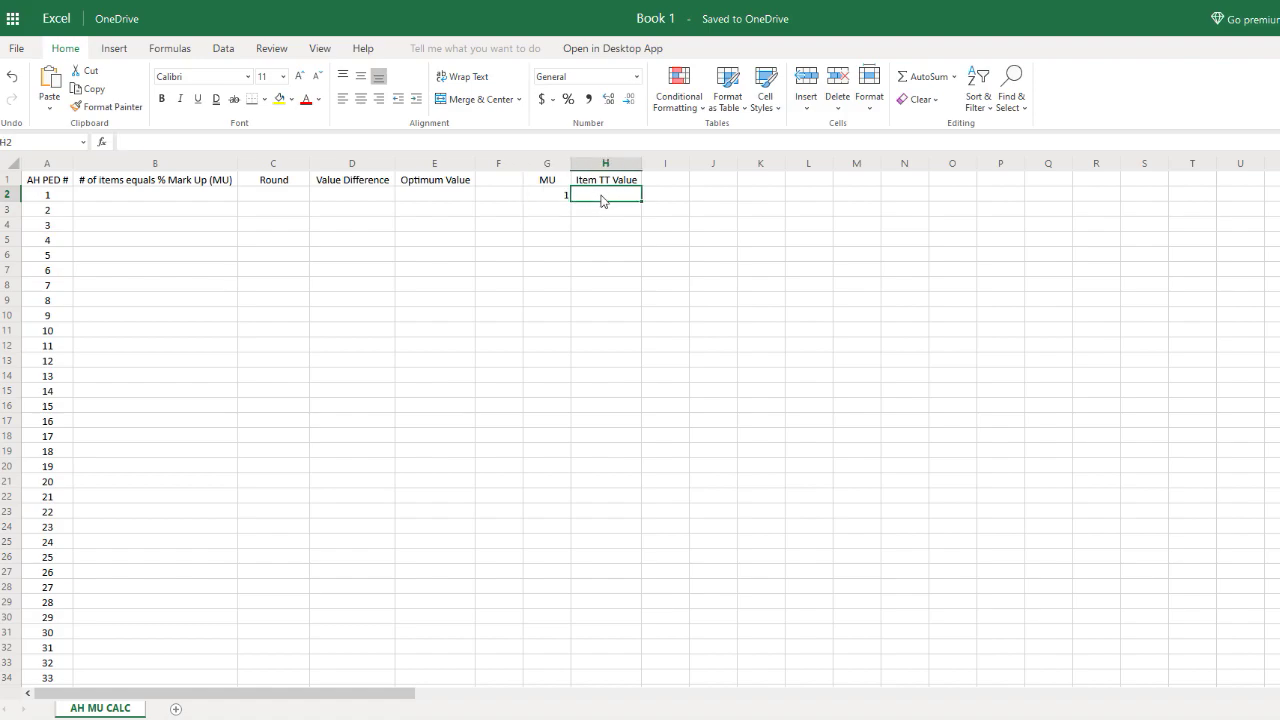
text(.01)
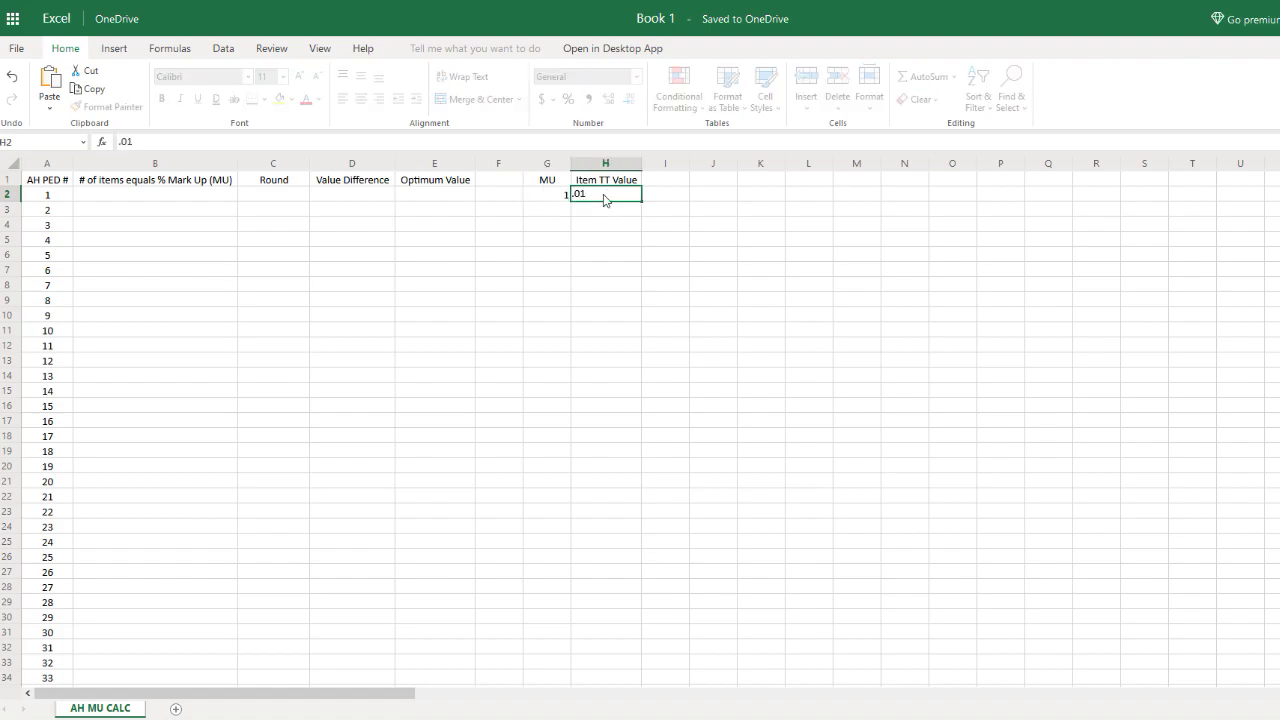
key(Return)
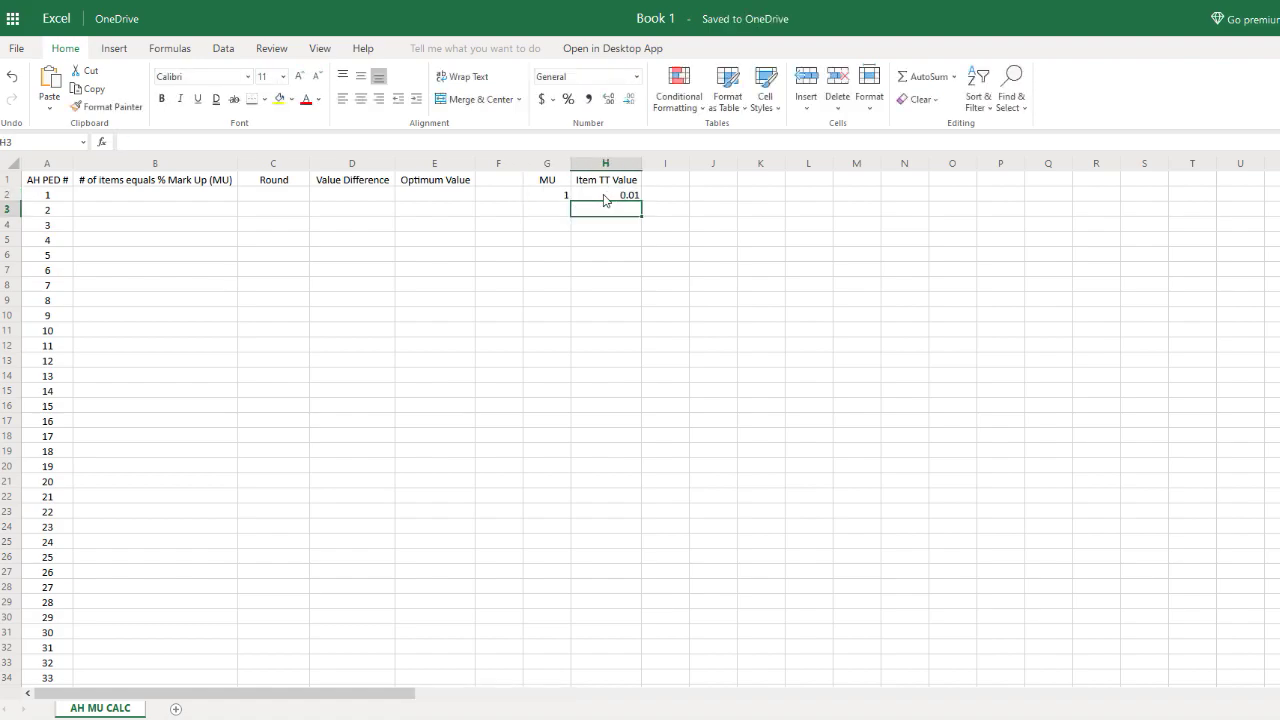
- Enter the formula =(1/((G2)*(H2)) in B2, giving 100
click(194, 200)
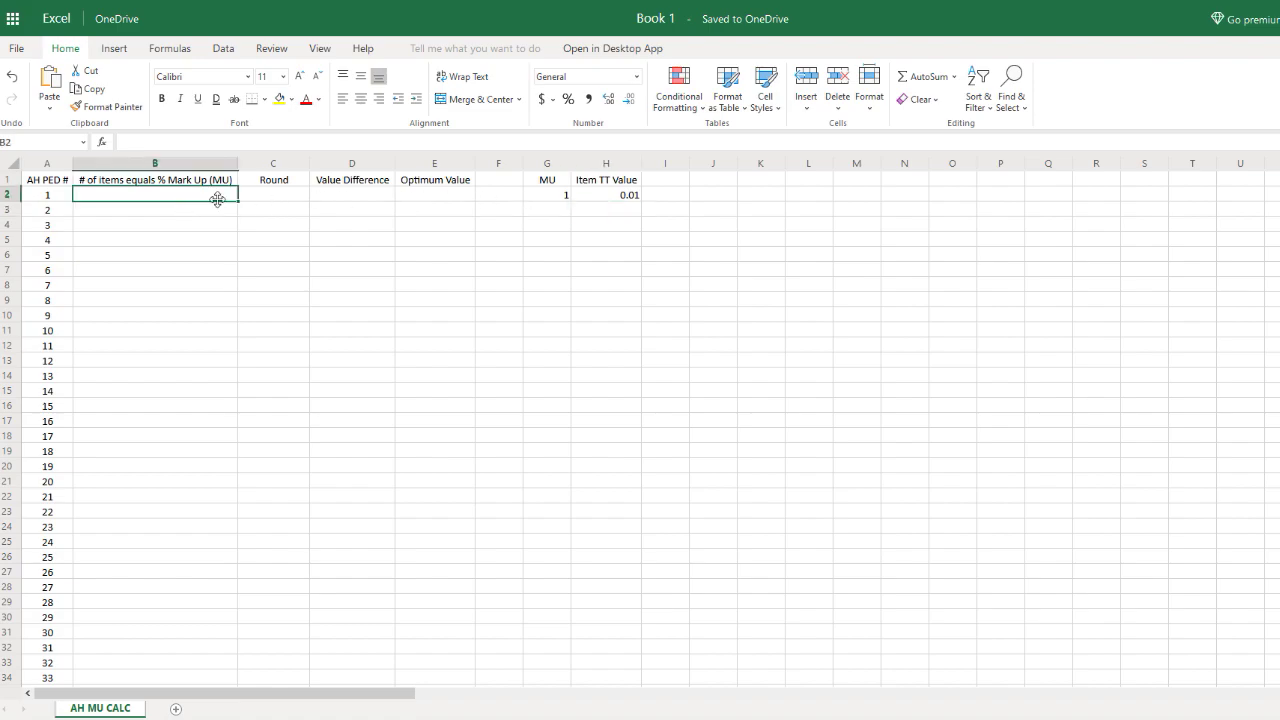
text(=)
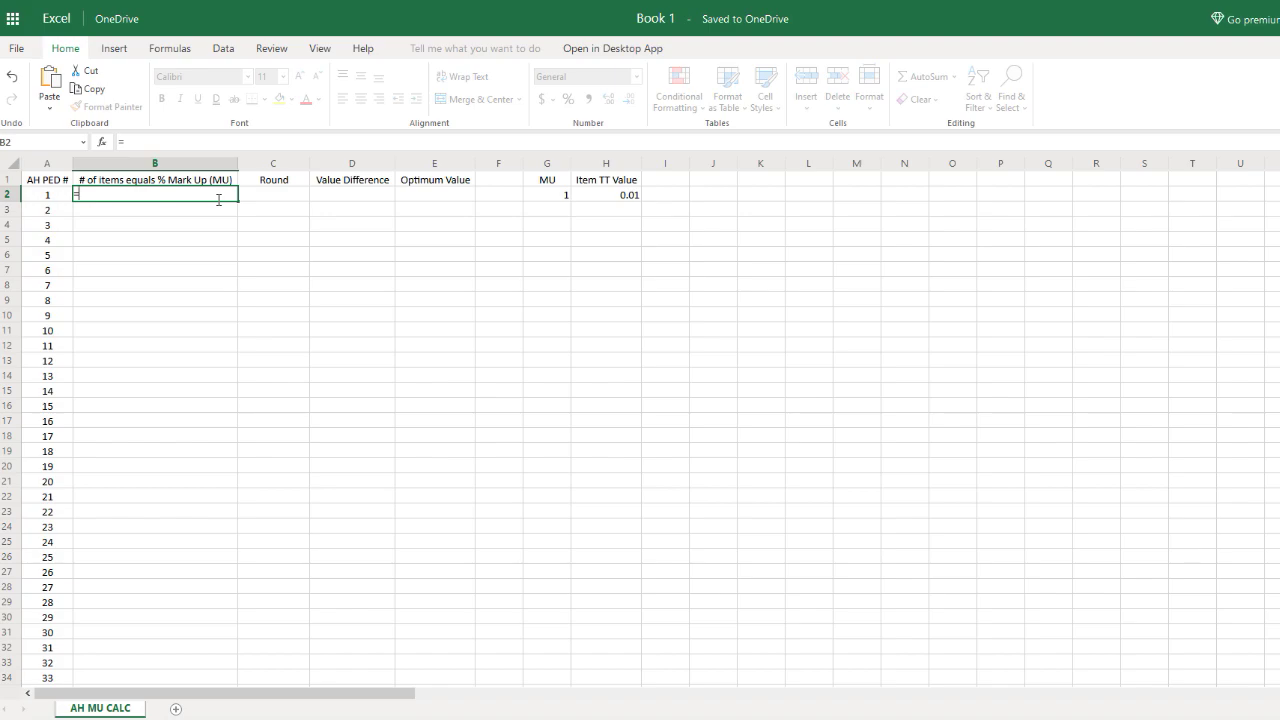
text(()
click(540, 195)
text()())
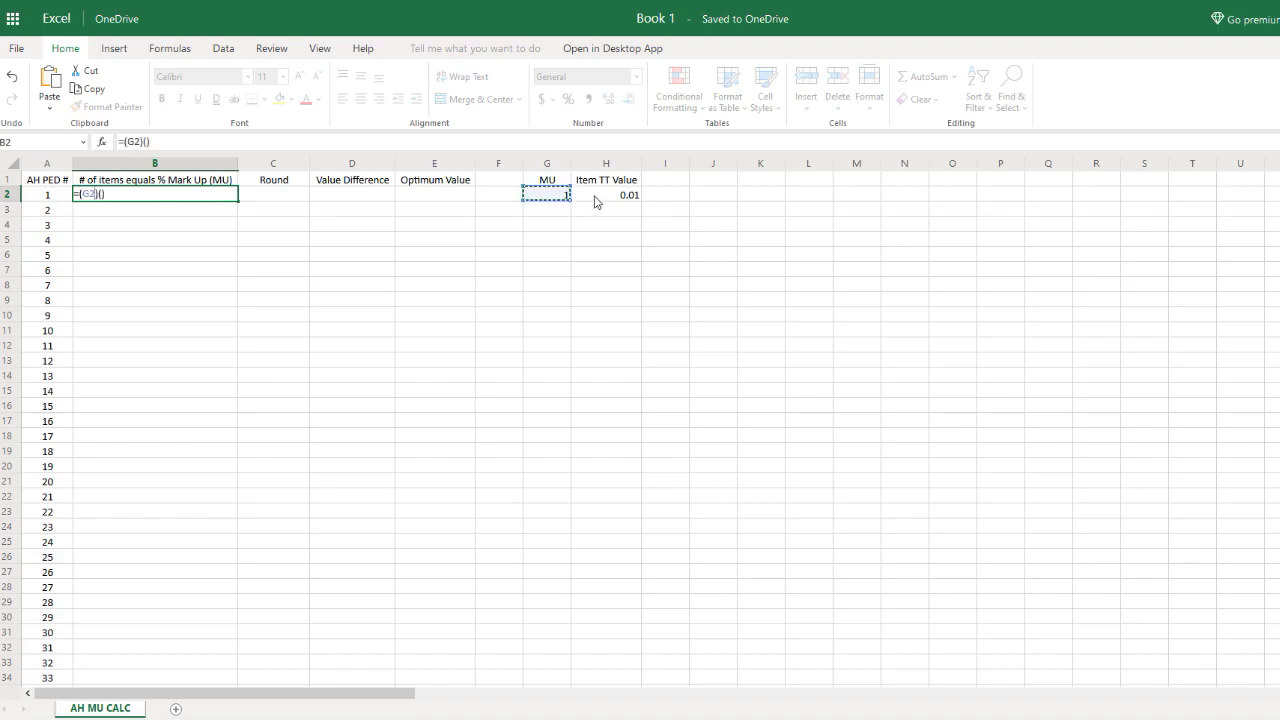
key(Left)
click(612, 199)
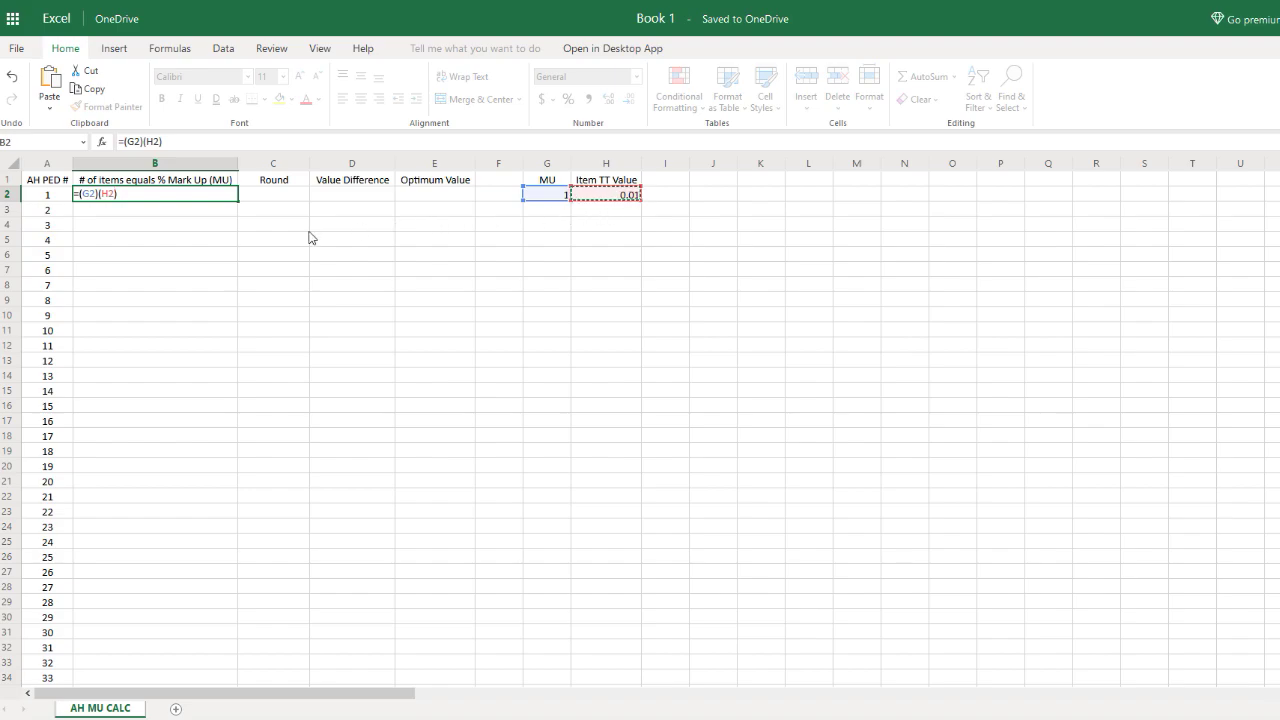
text(*()
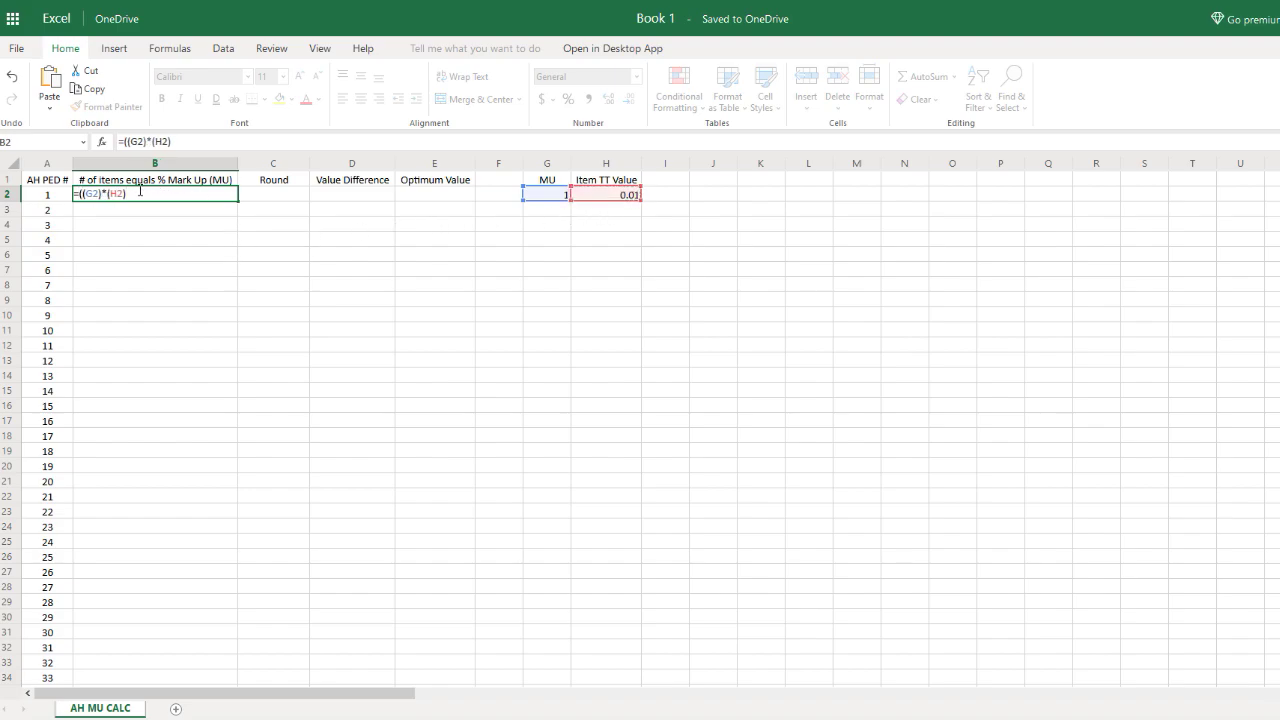
text())
text(1/)
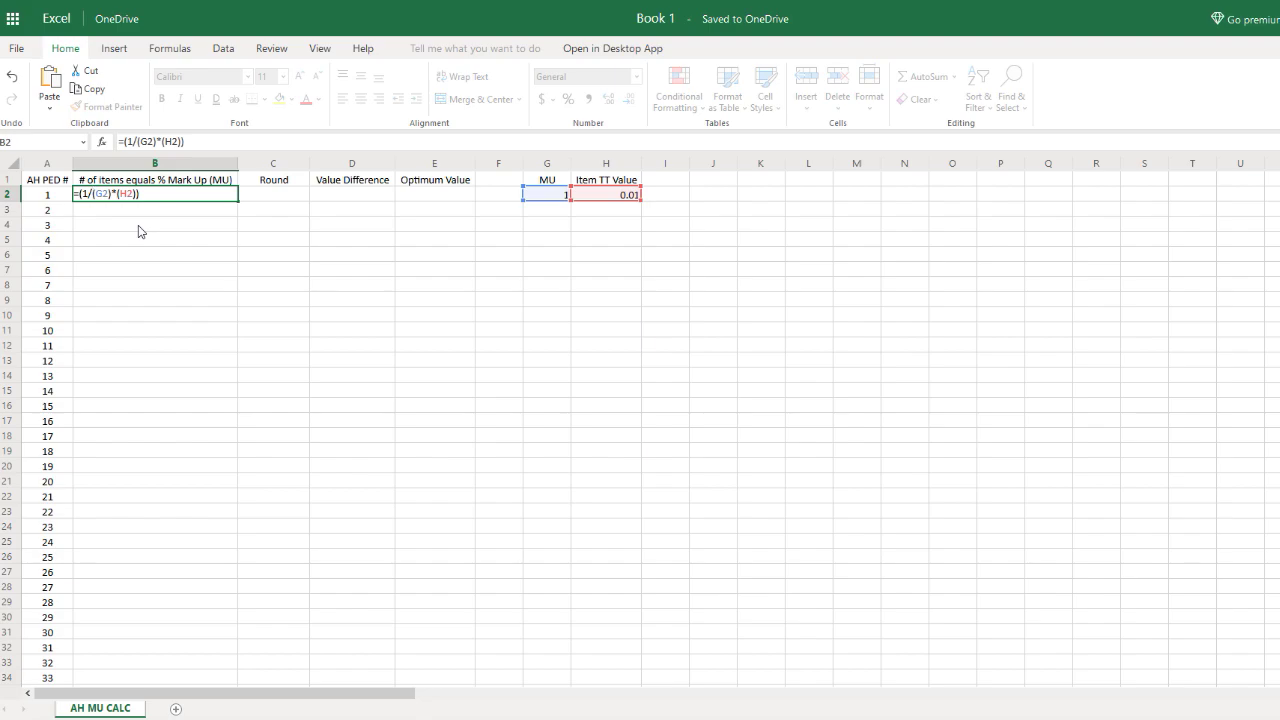
text((G2))
key(Return)
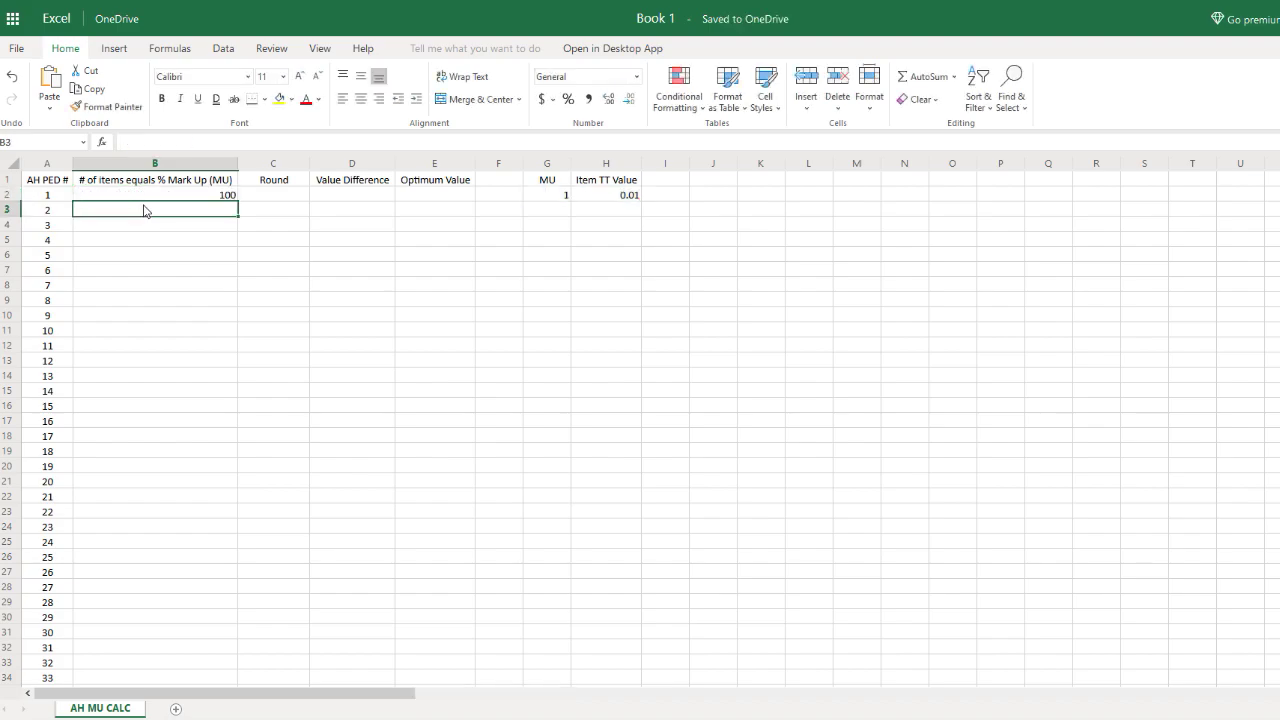
- Append *A2 to B2's formula, making it =(1/((G2)*(H2)))*A2
click(205, 197)
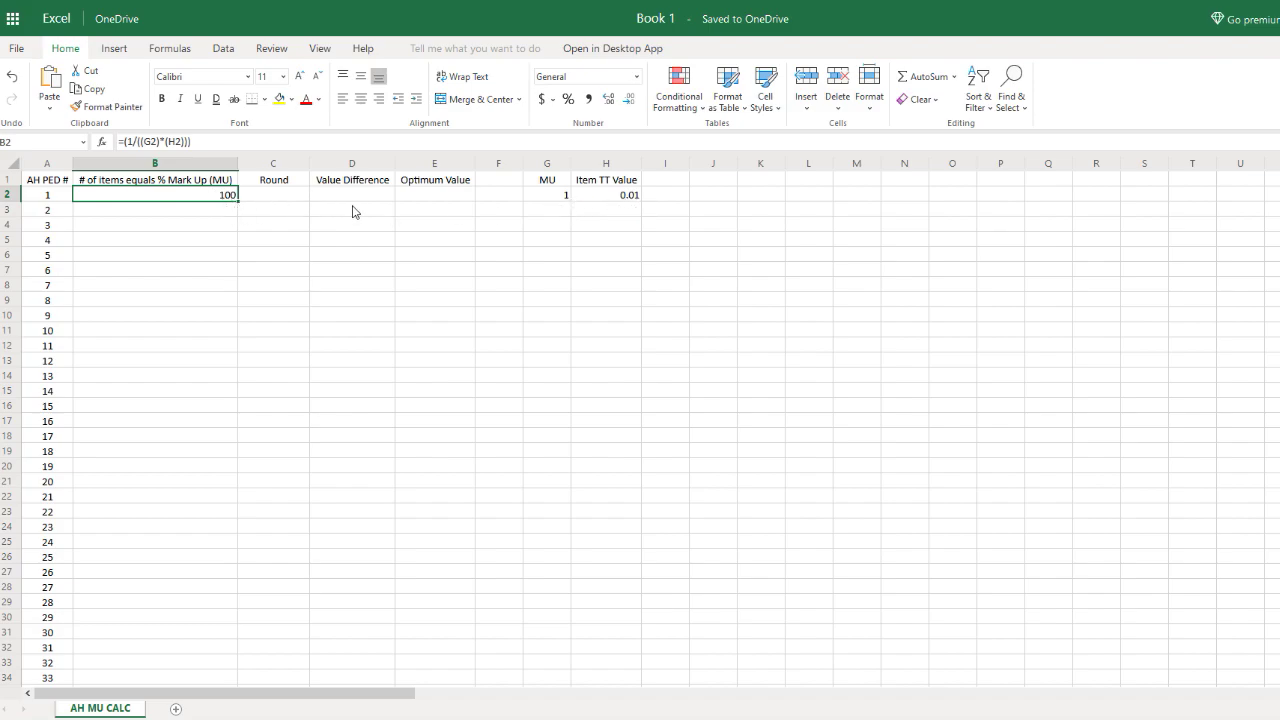
double_click(190, 192)
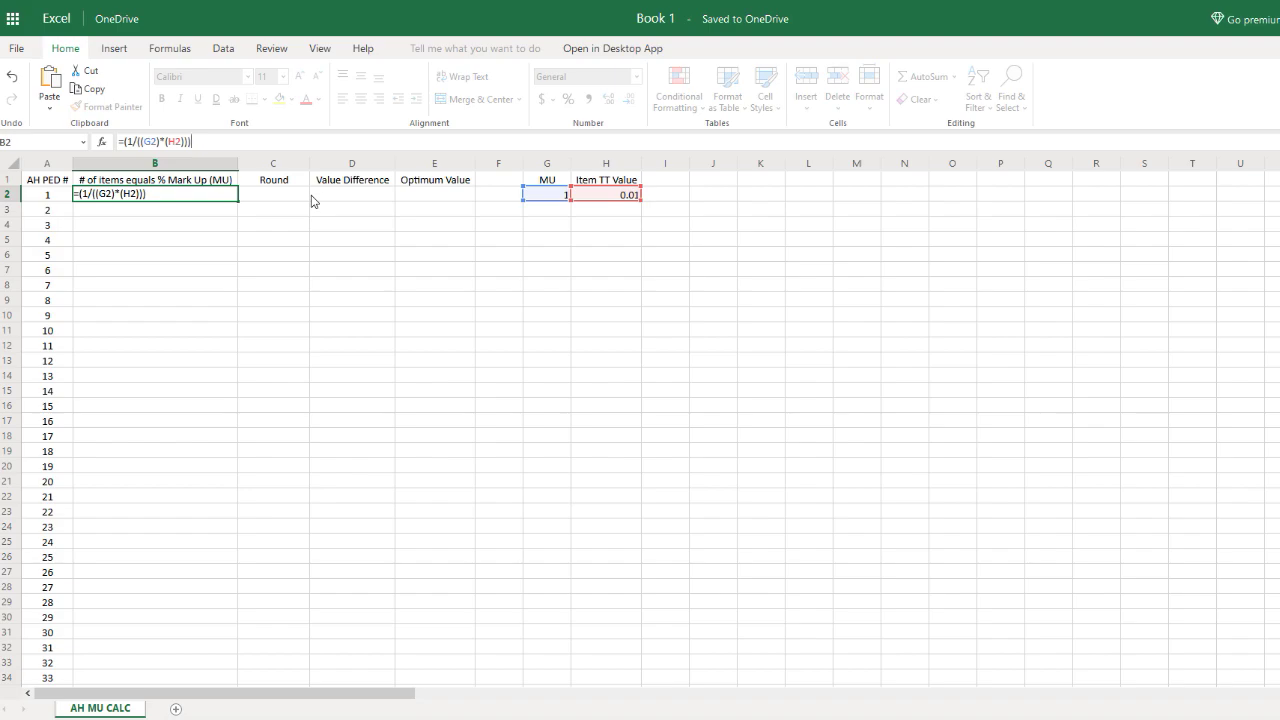
text(*)
click(49, 199)
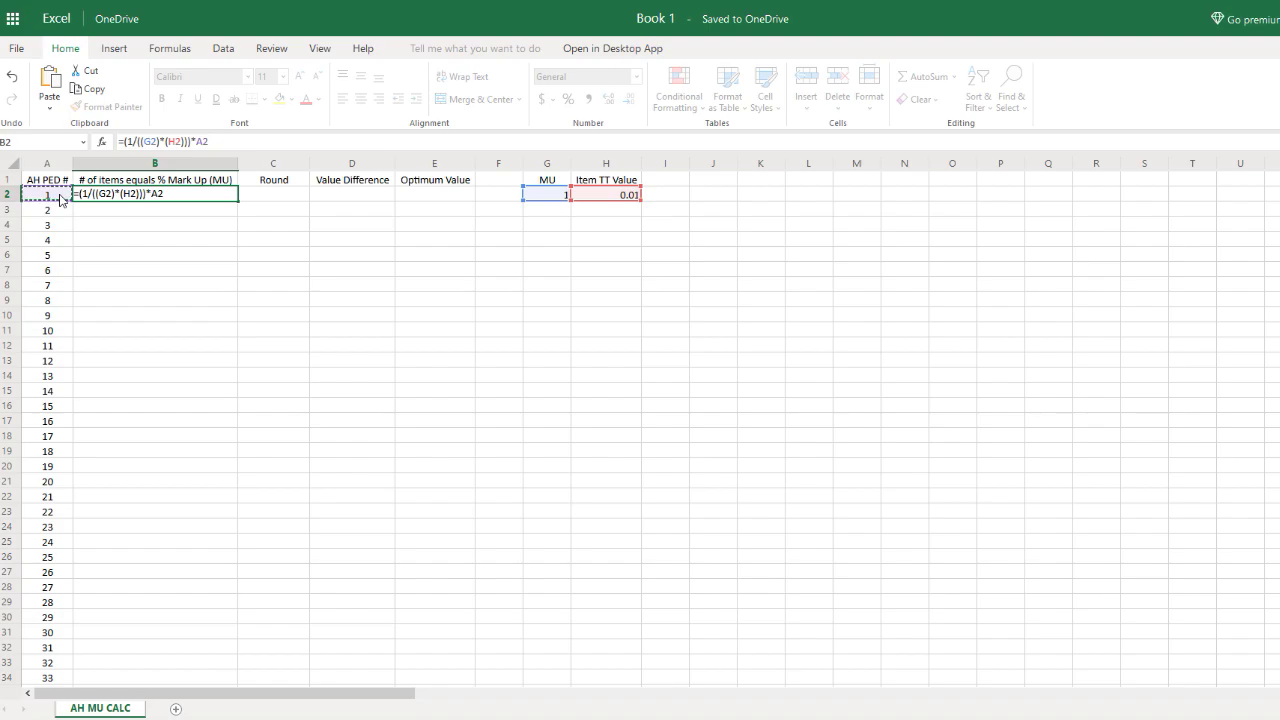
key(Return)
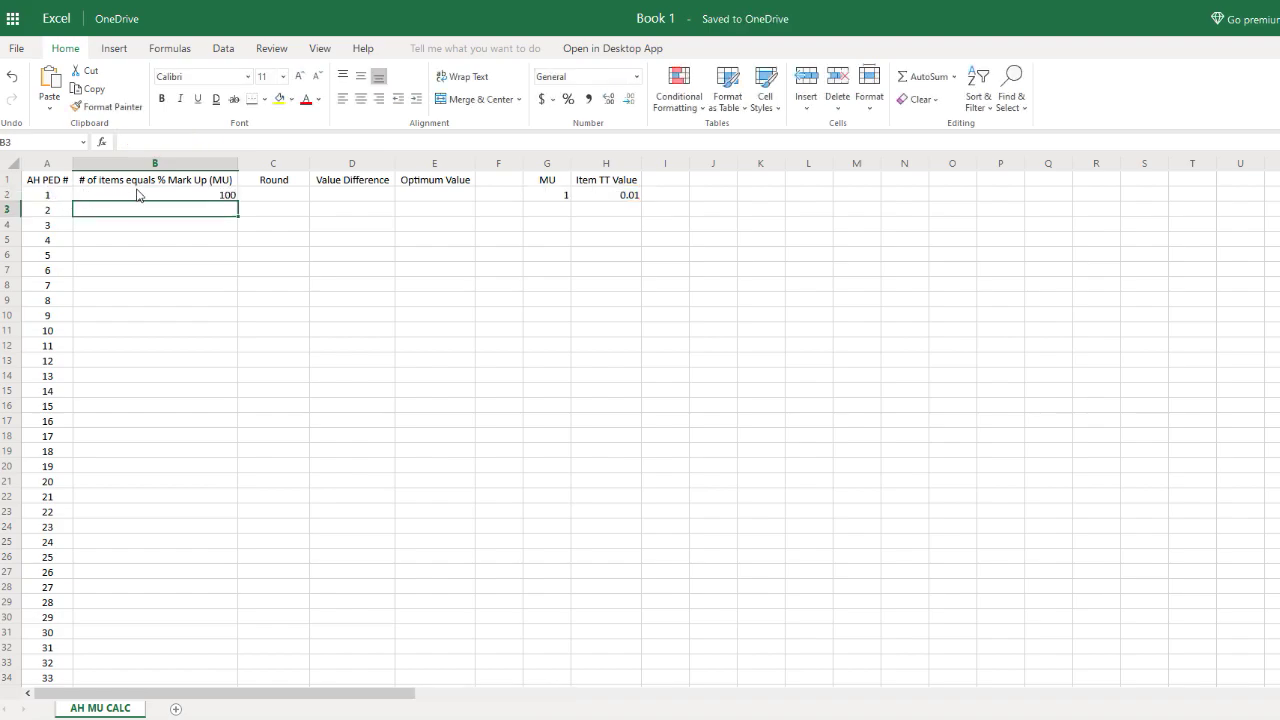
key(Up)
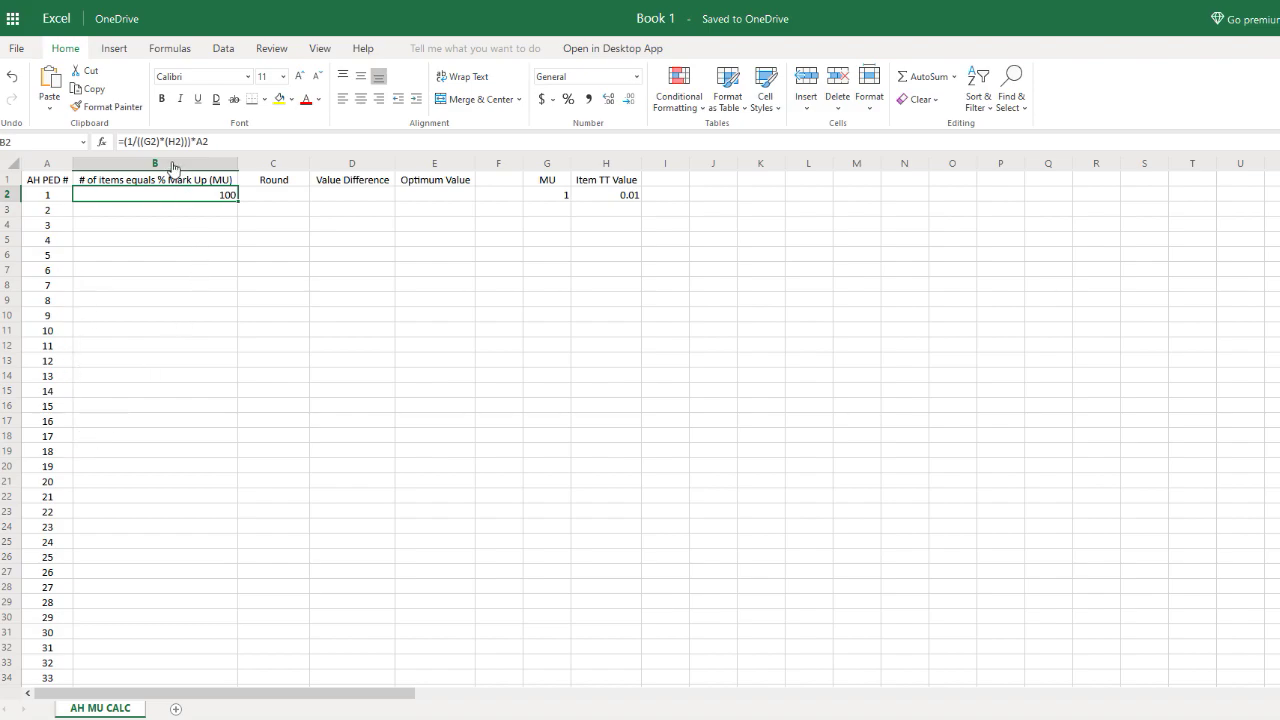
- Remove an accidentally added B3 reference from B2's formula
click(150, 142)
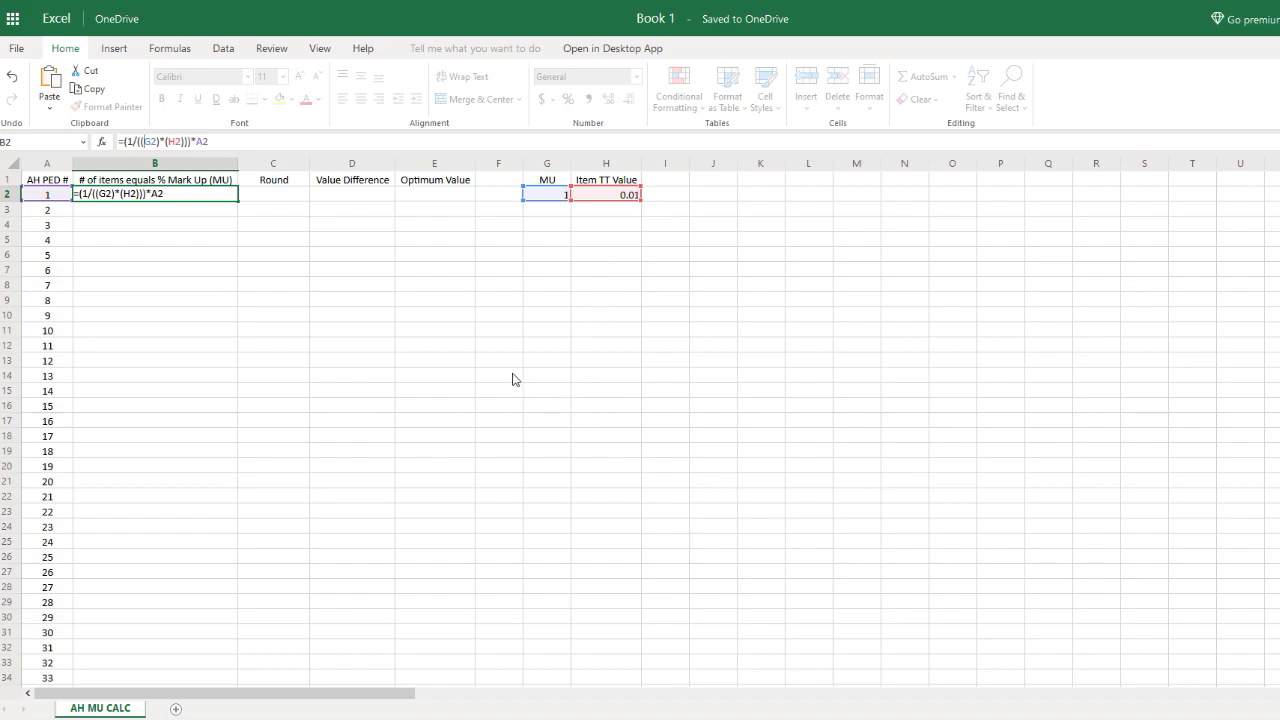
click(214, 222)
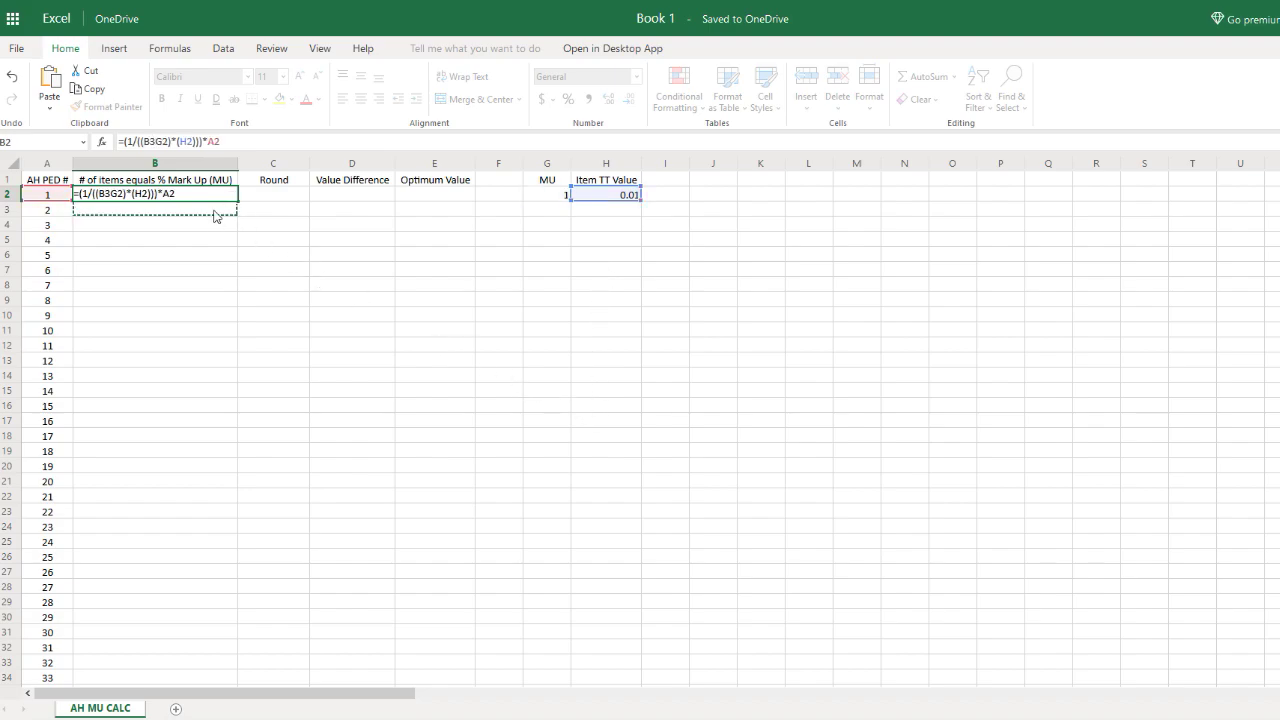
key(BackSpace)
key(BackSpace)
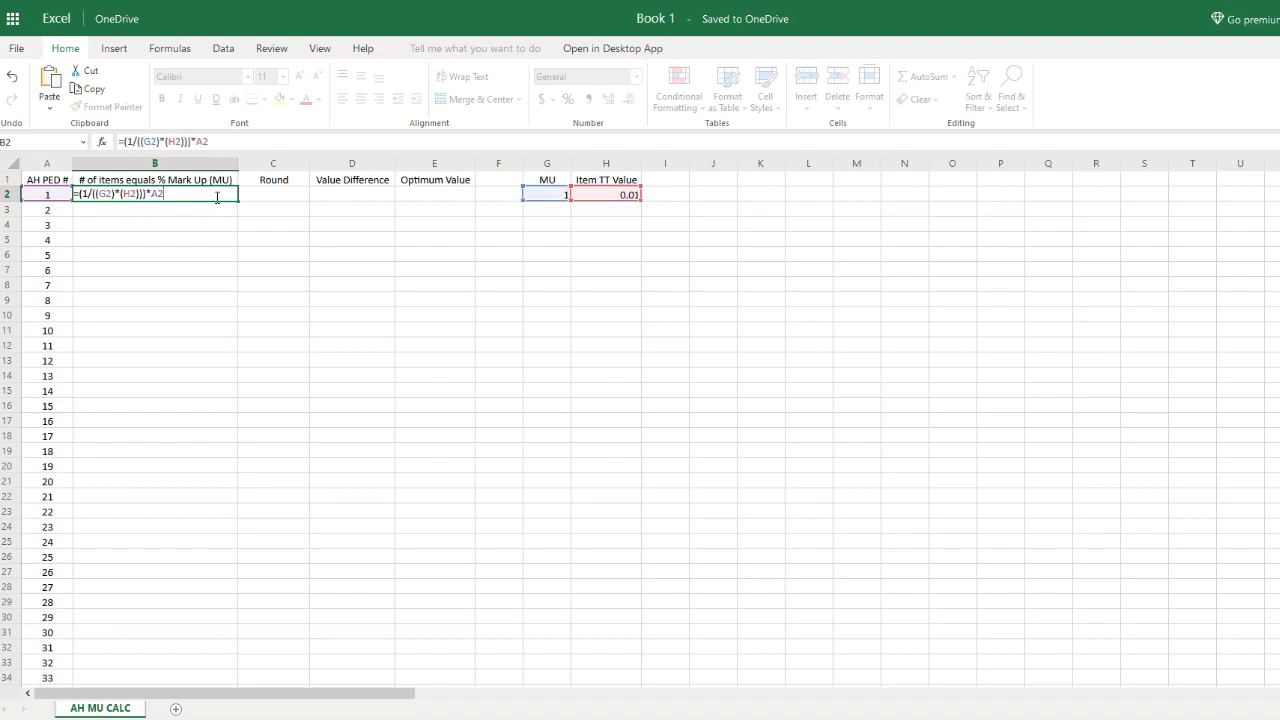
key(Return)
- Insert $ signs in B2's formula to make G2 and H2 absolute references
click(222, 194)
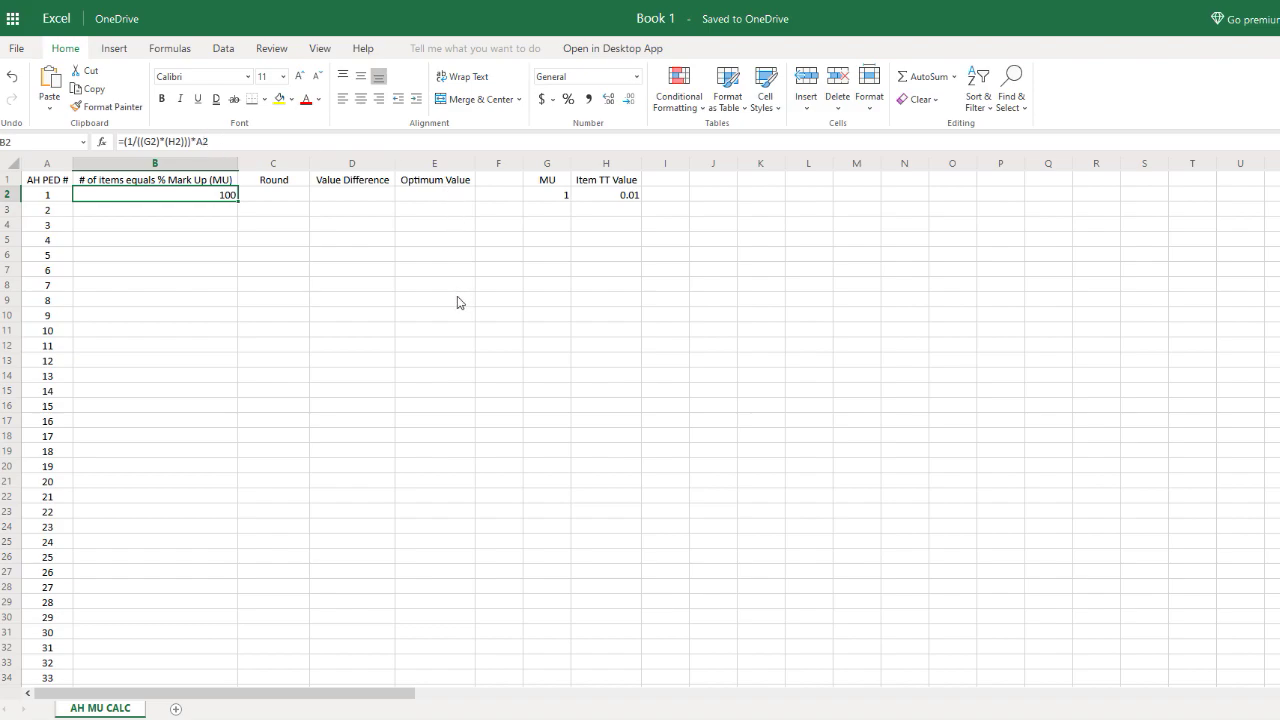
click(210, 144)
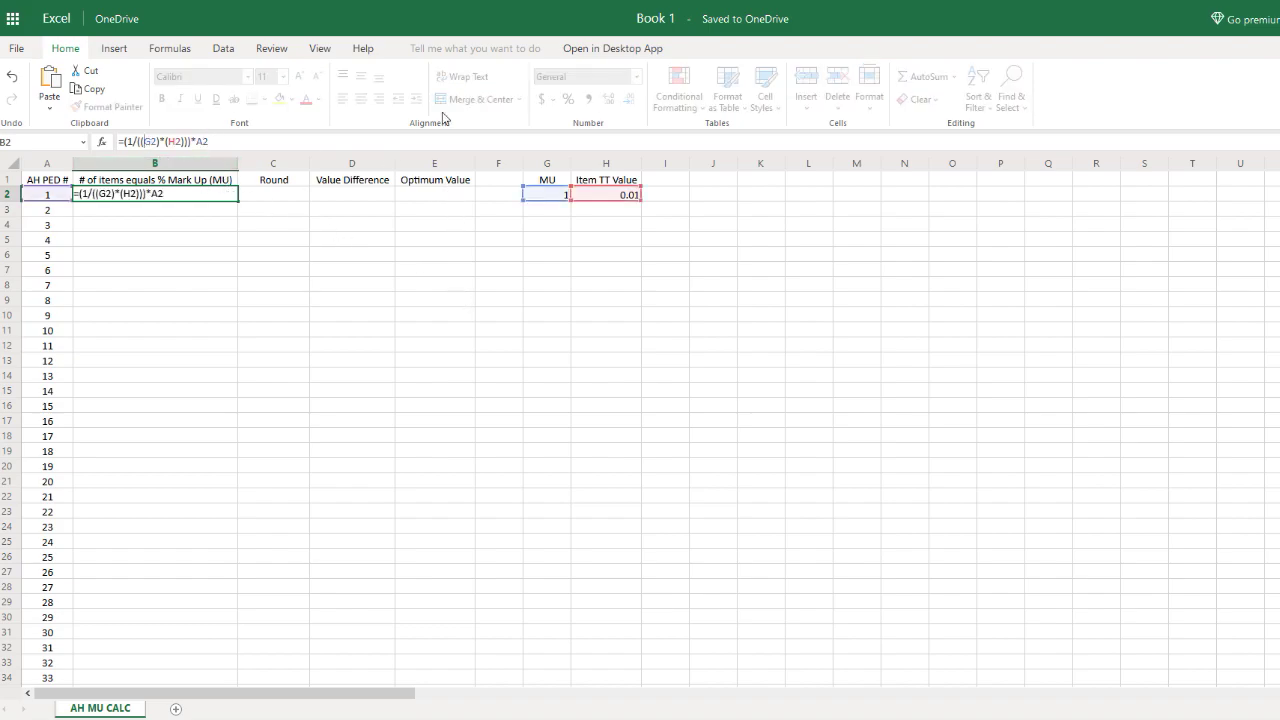
text($)
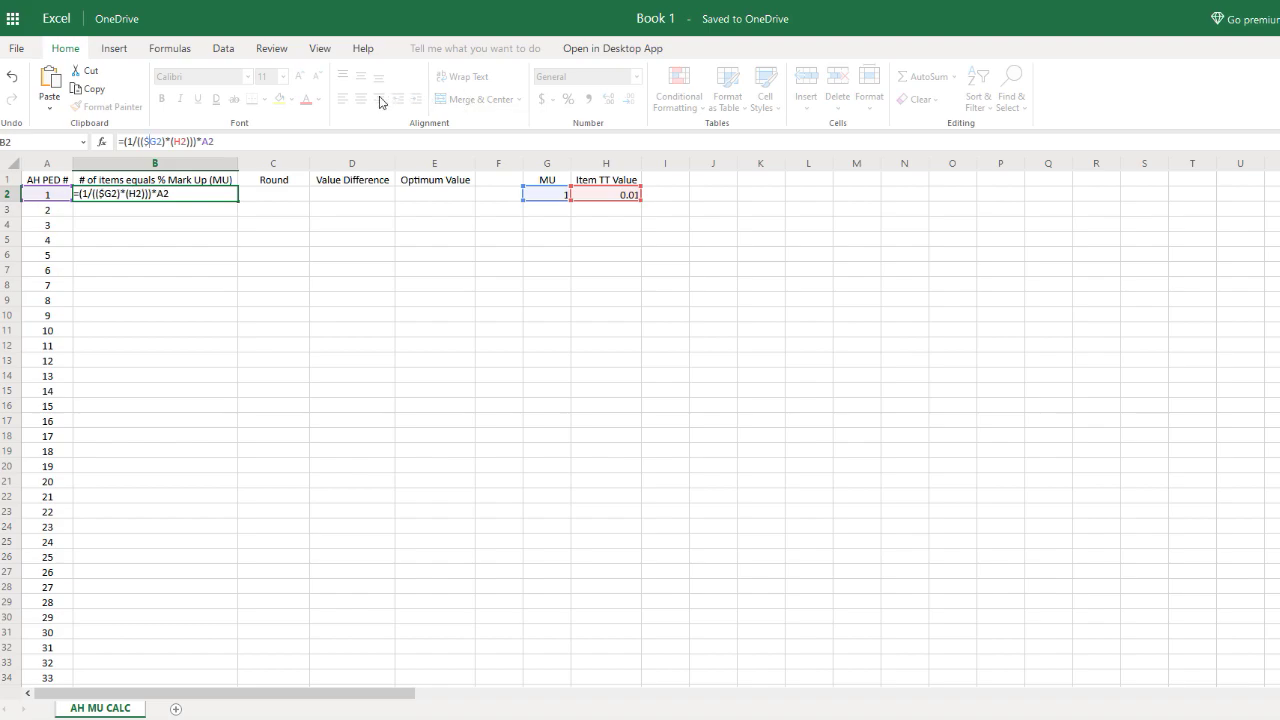
click(155, 141)
text($)
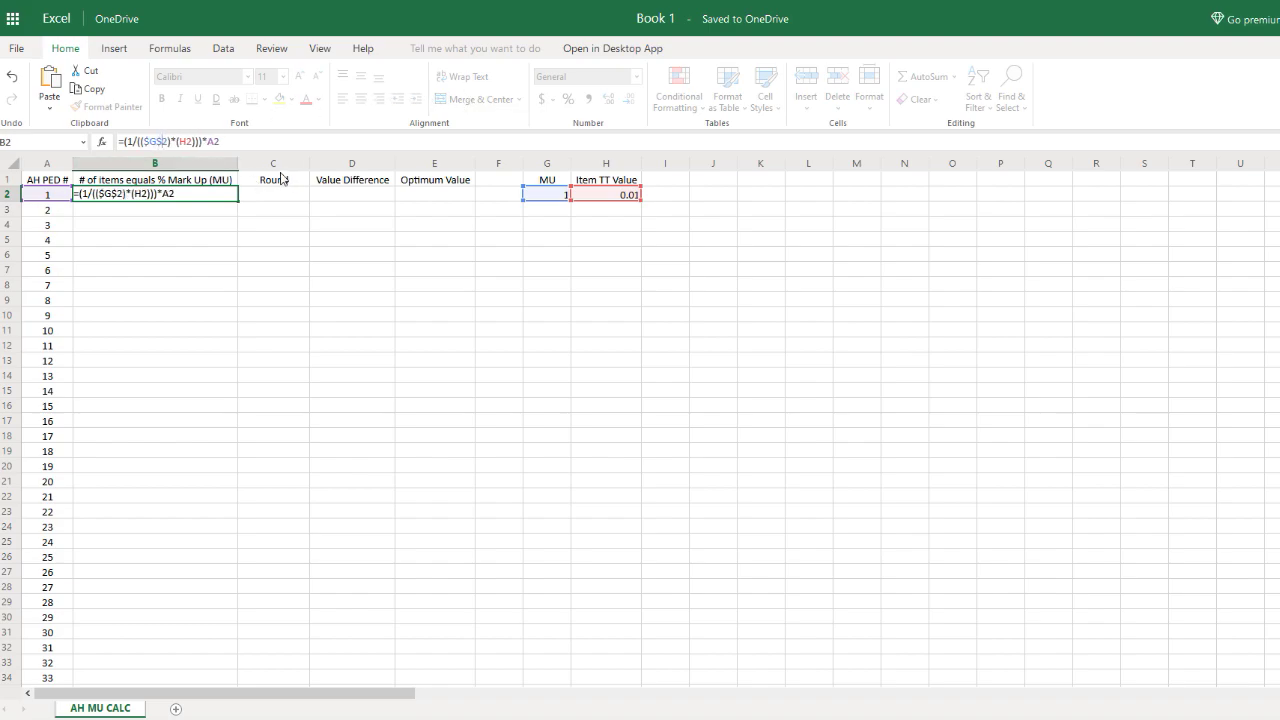
click(181, 141)
text($)
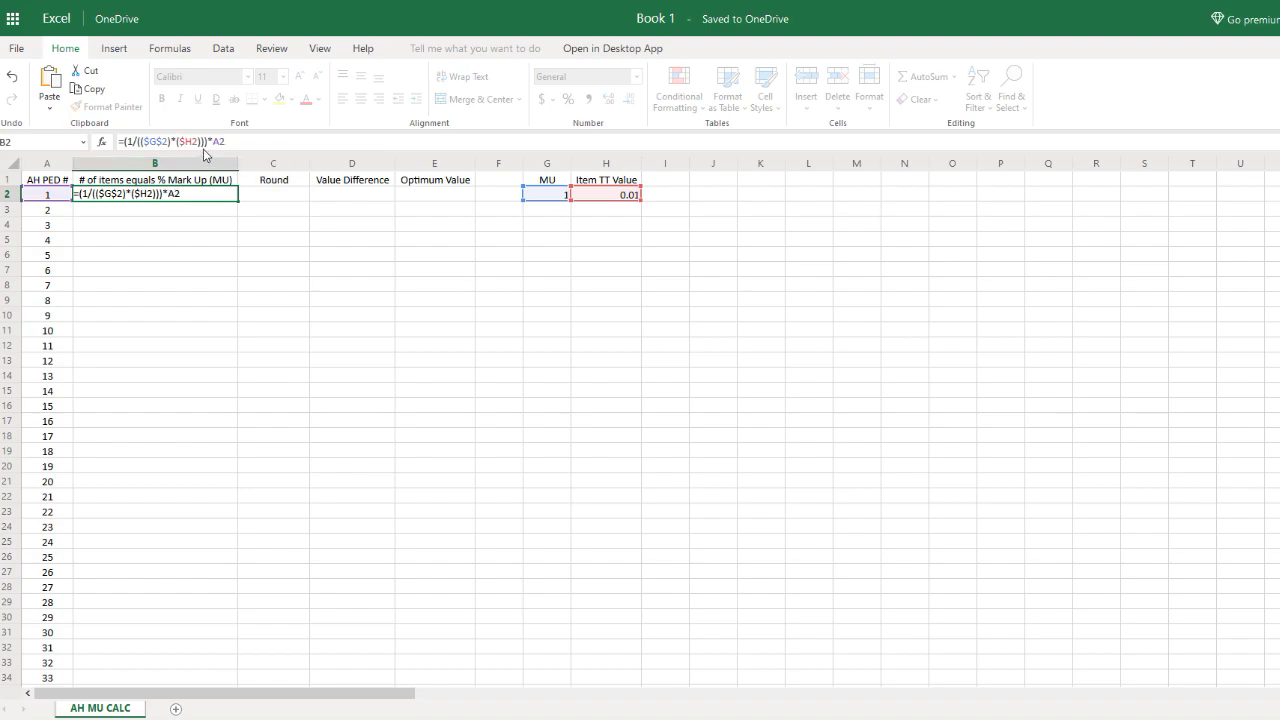
click(192, 141)
- Finish locking $H$2 and fill B2's formula down column B, showing 100 through 3300
text($)
key(Return)
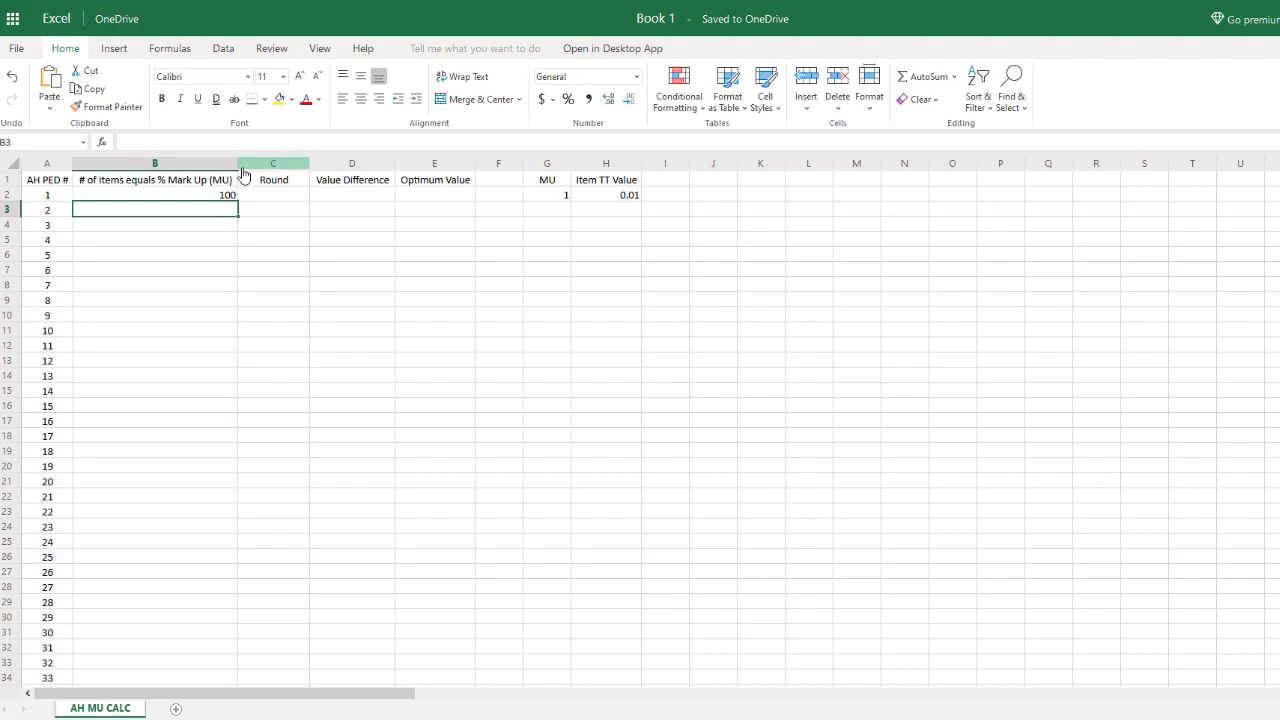
click(229, 195)
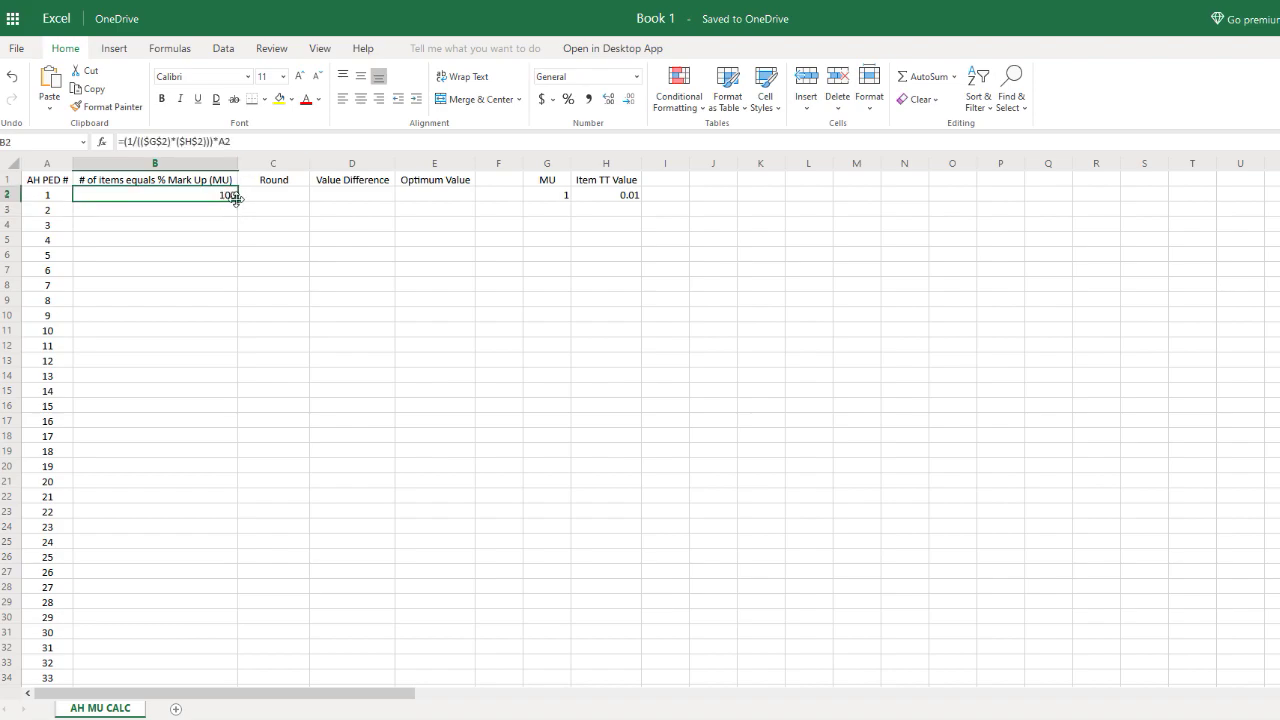
drag(238, 202, 230, 258)
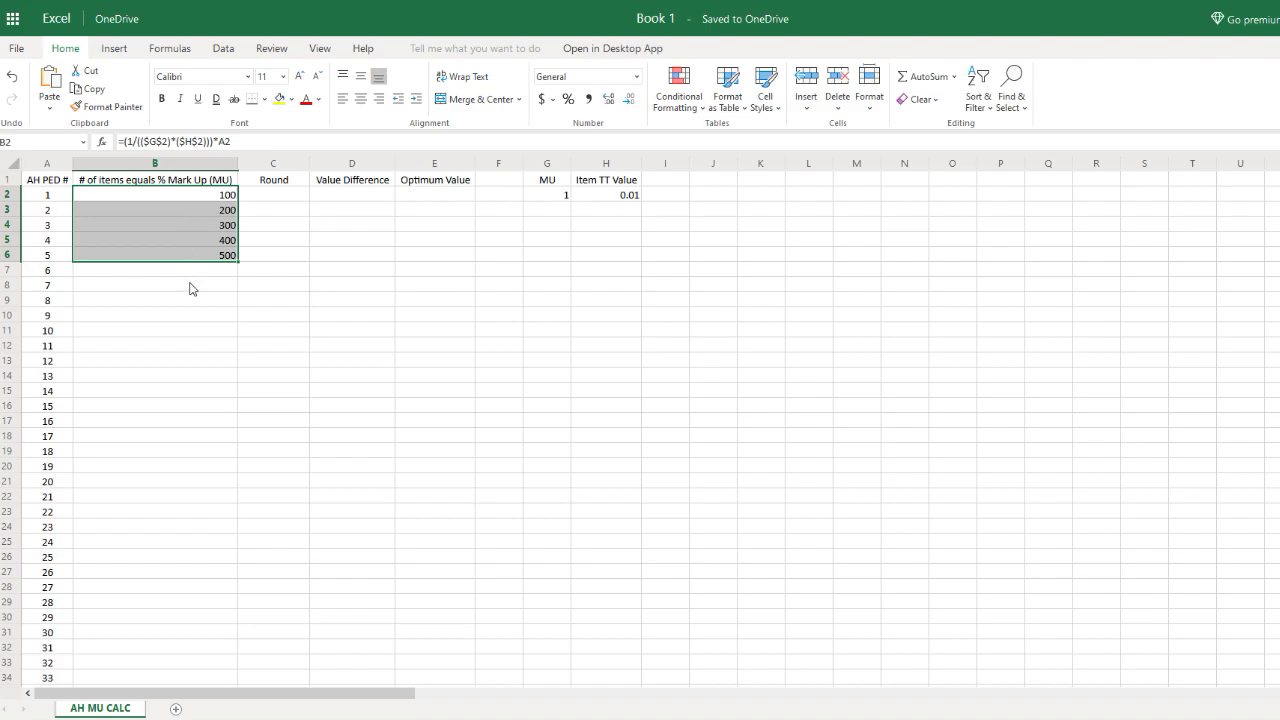
click(205, 211)
click(202, 224)
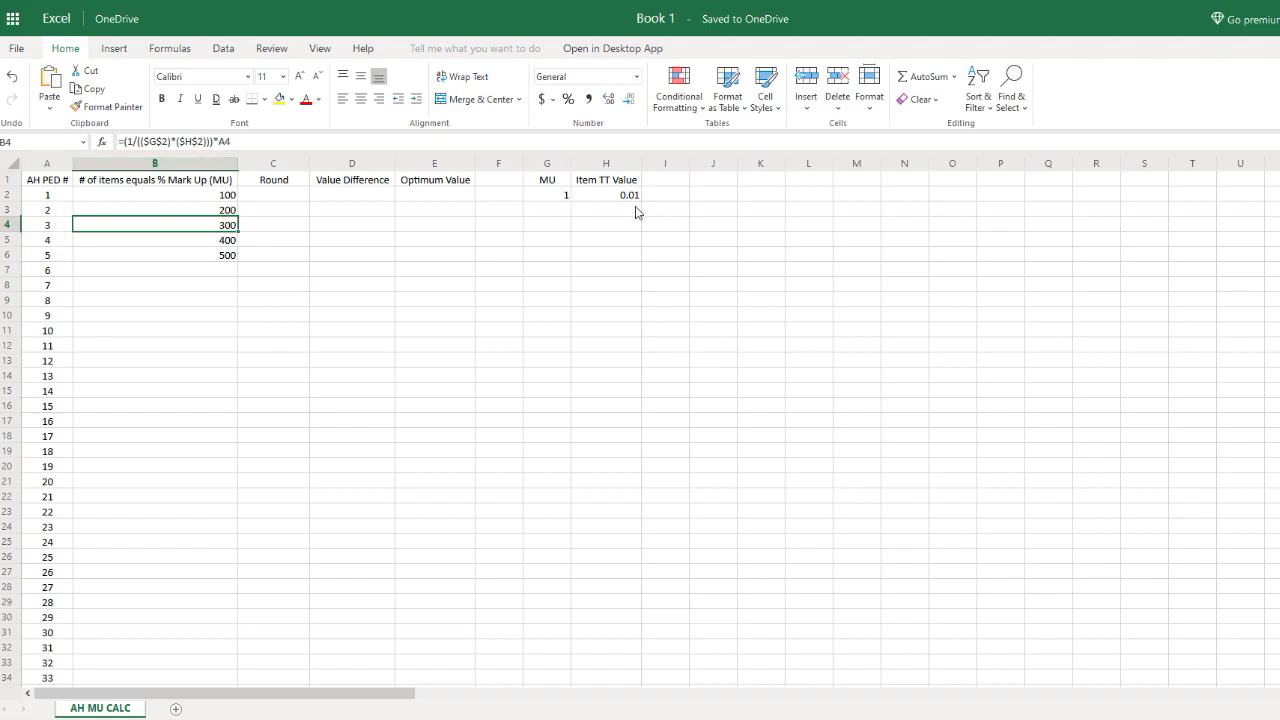
drag(237, 262, 224, 666)
key(ctrl+Home)
- Change MU in G2 to 1.05 so column B shows 95.23809524, 190.4761905 onward
click(560, 197)
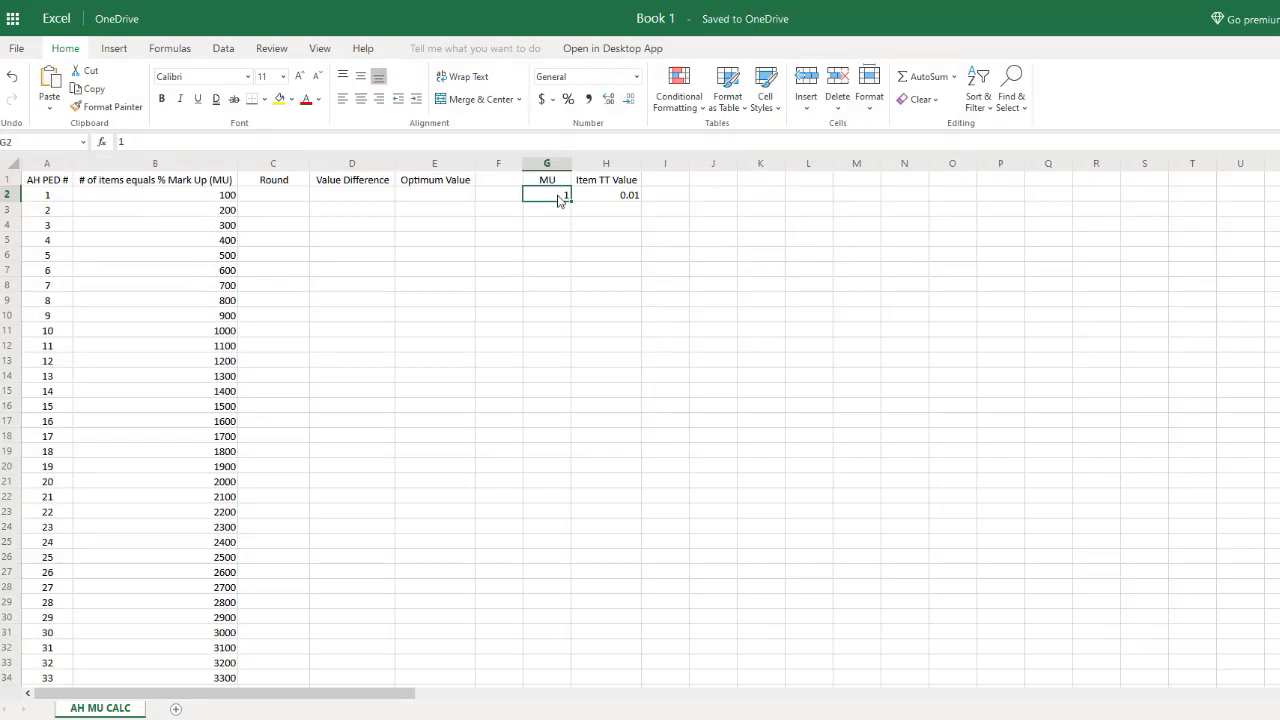
double_click(560, 197)
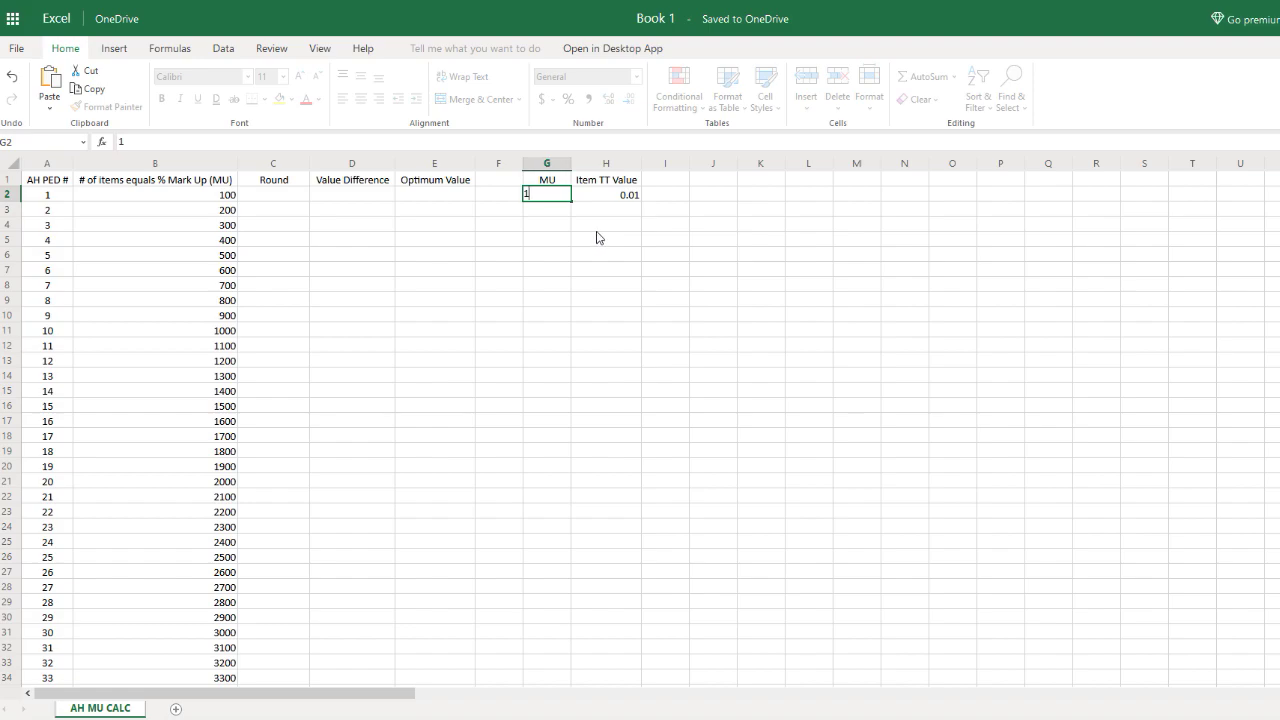
text(.05)
key(Return)
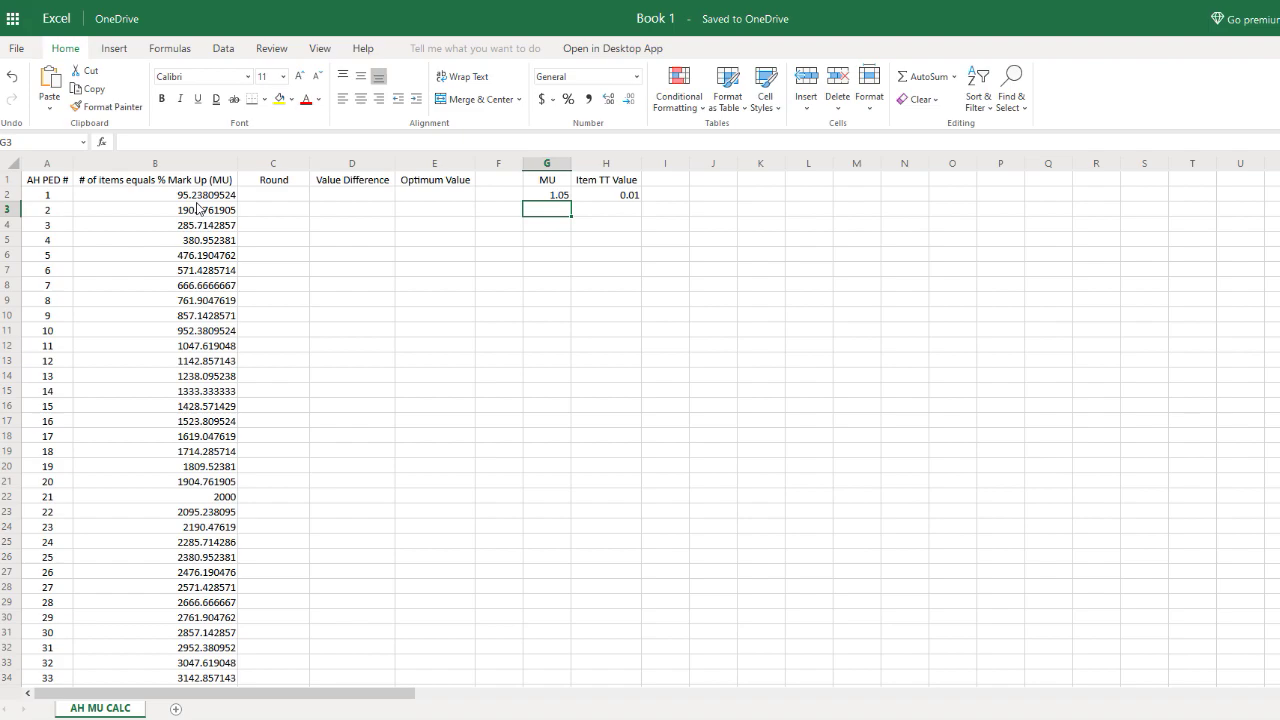
click(259, 197)
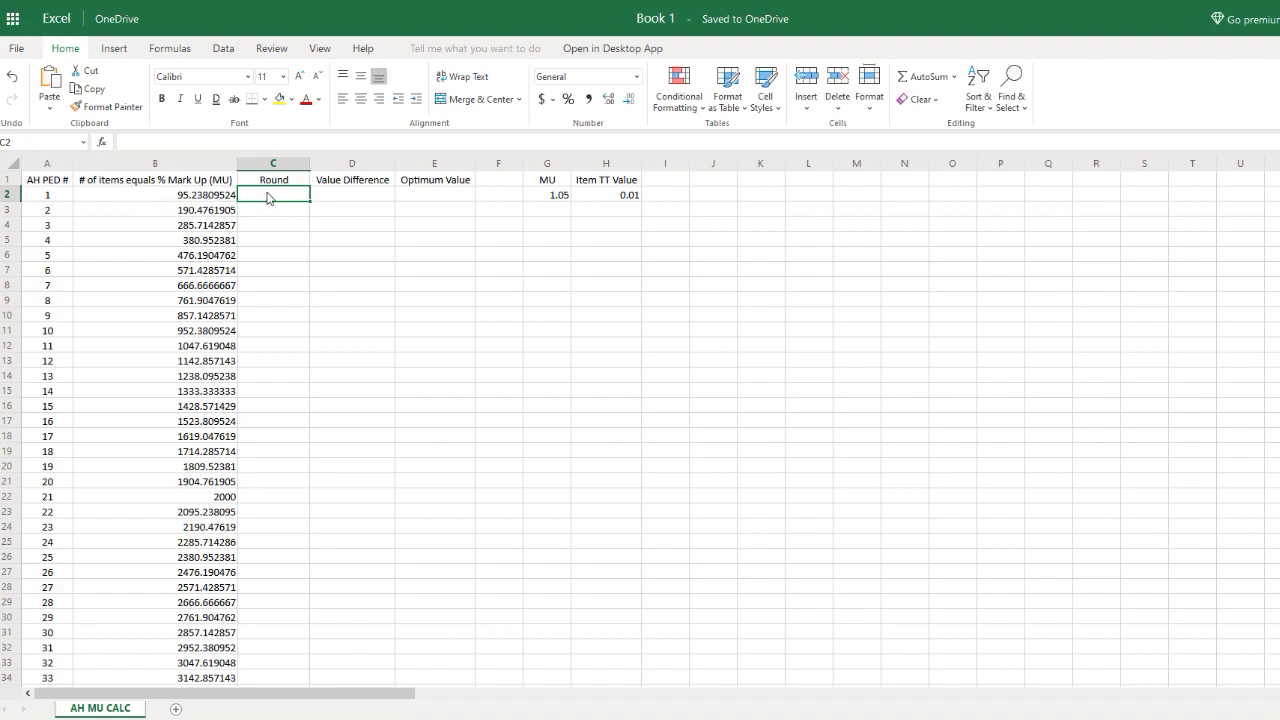
- Enter =ROUNDUP(B2,0) in C2 to round the first item count up to 96
text(r)
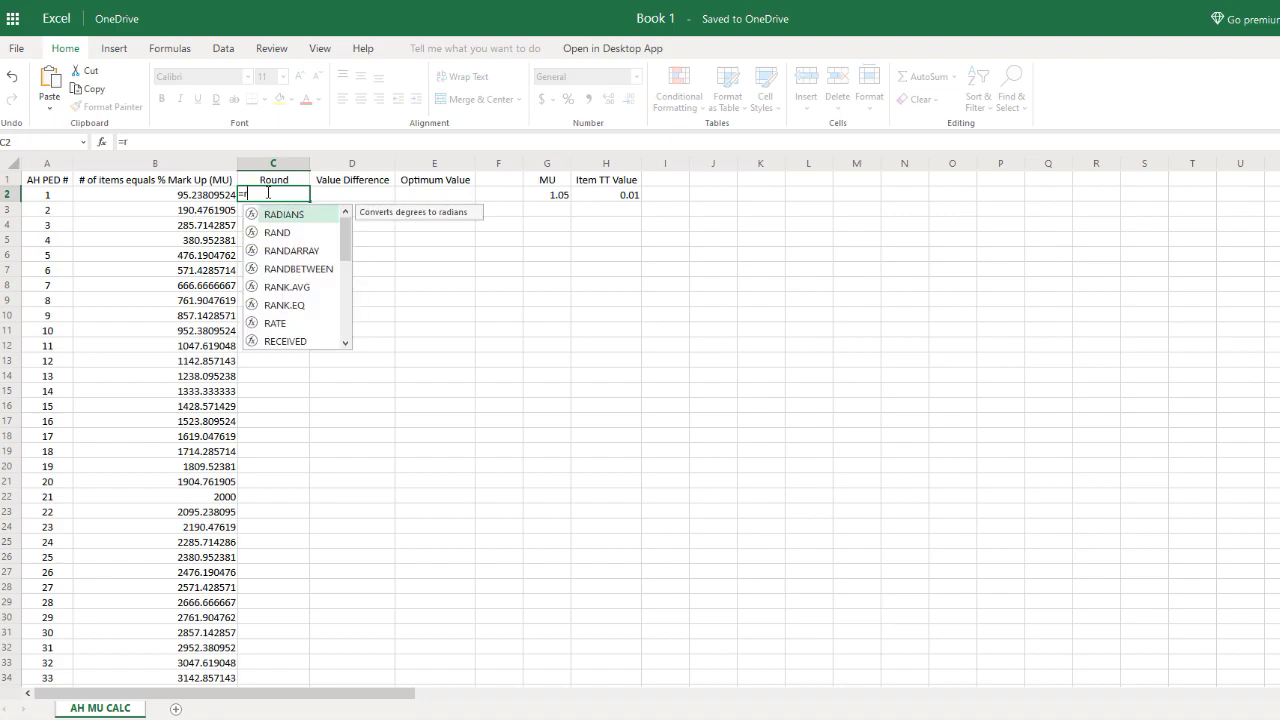
key(BackSpace)
text(ROUN)
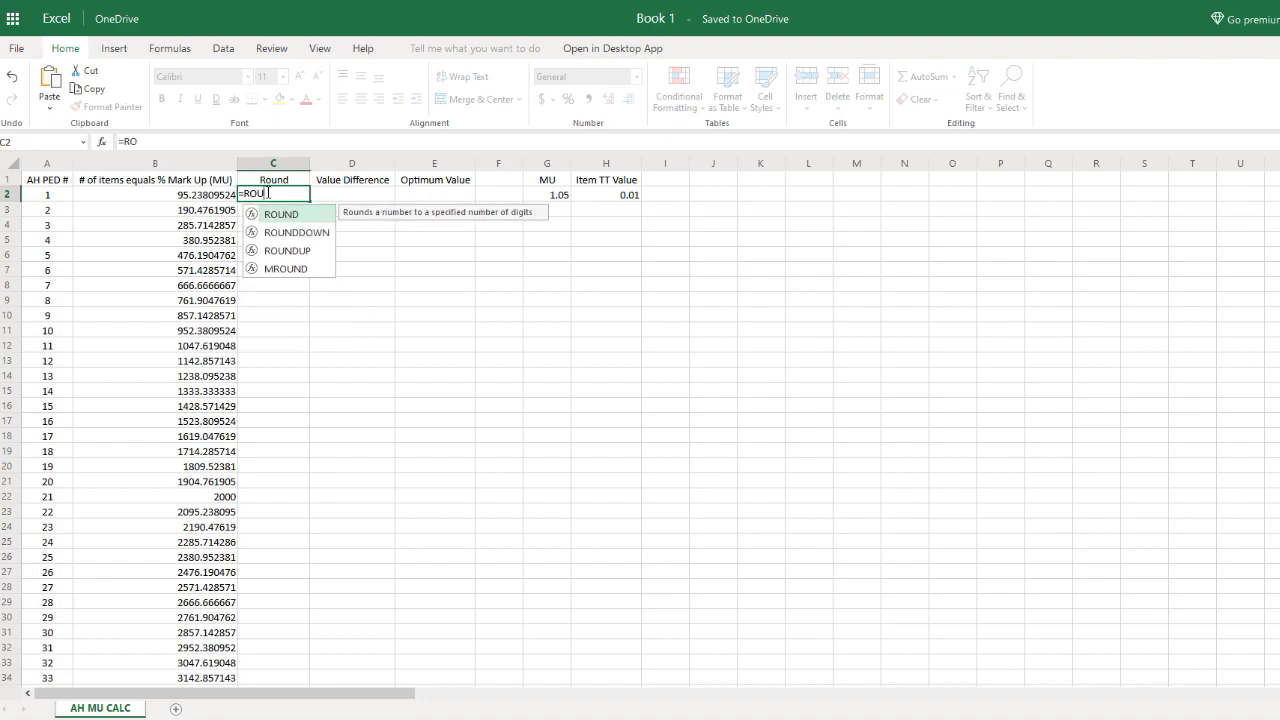
text(D)
click(306, 257)
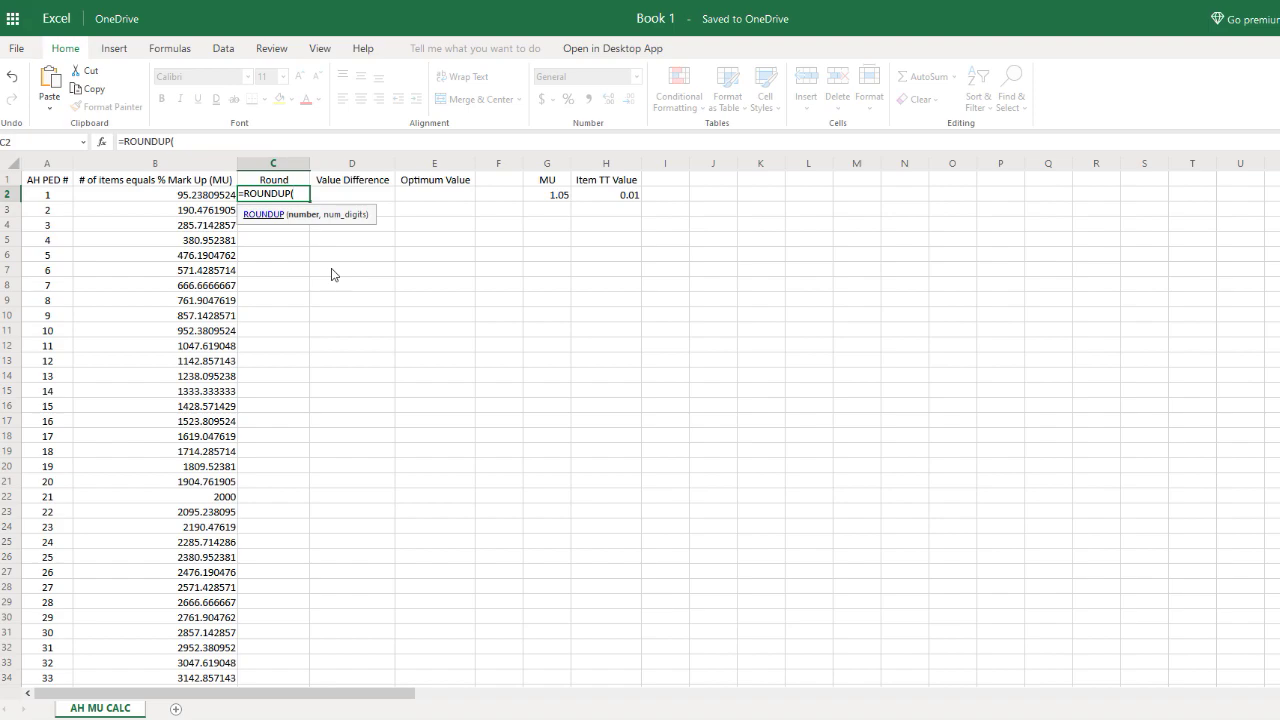
click(222, 199)
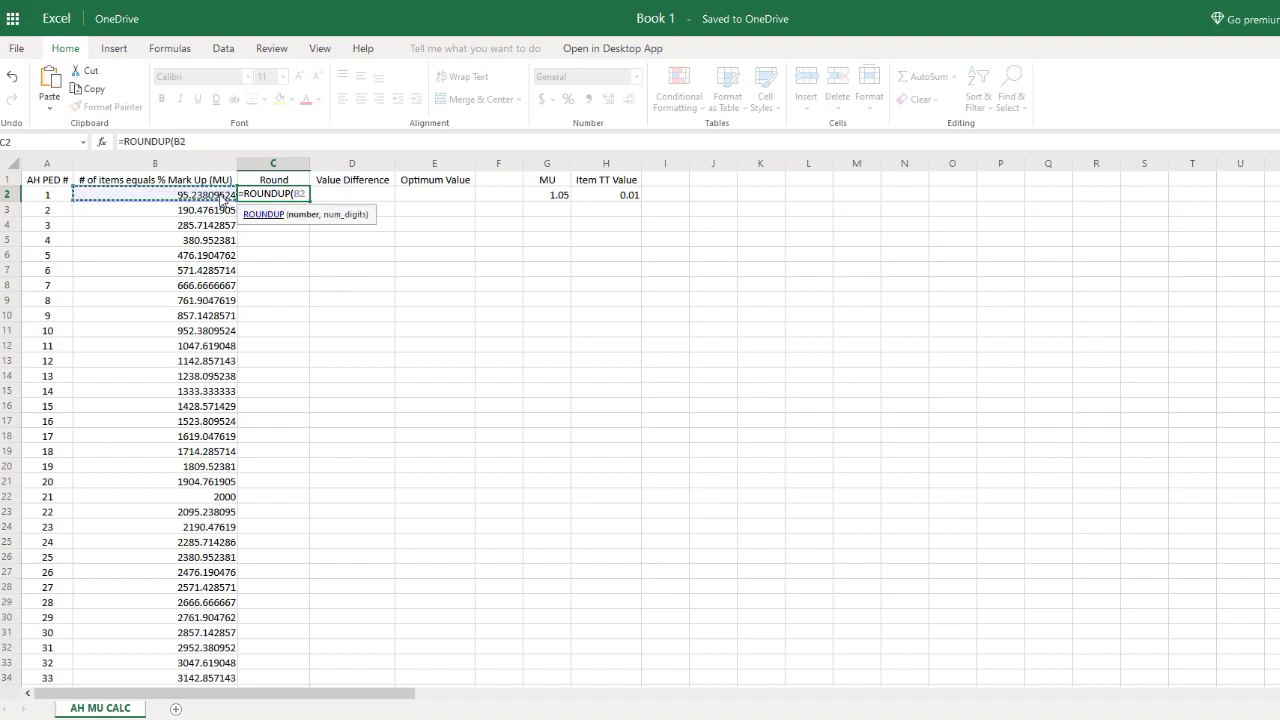
text(,)
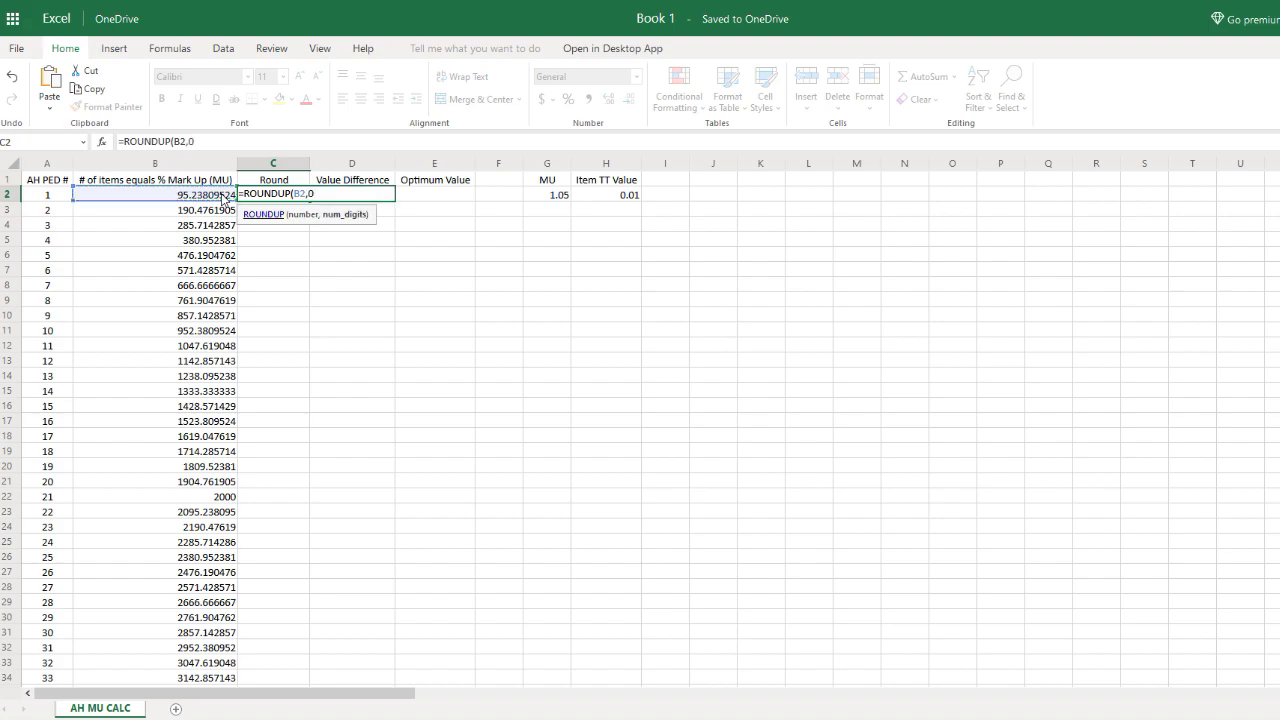
text(0))
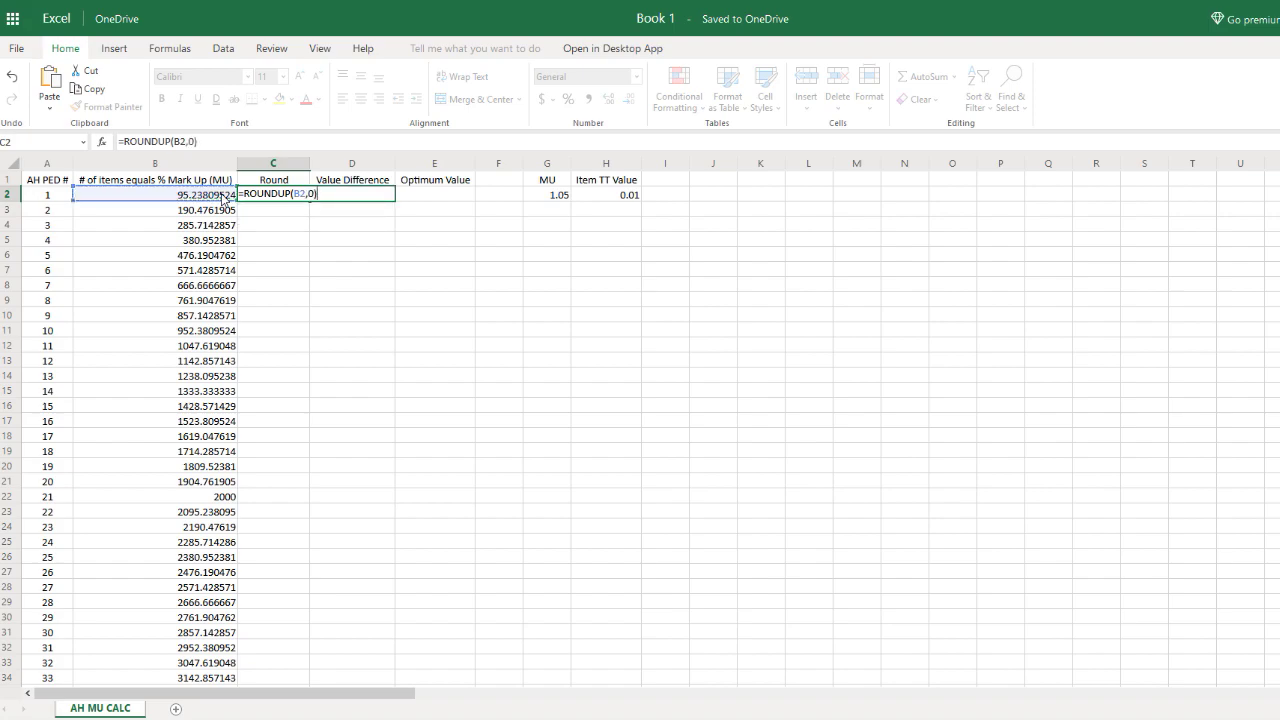
key(Return)
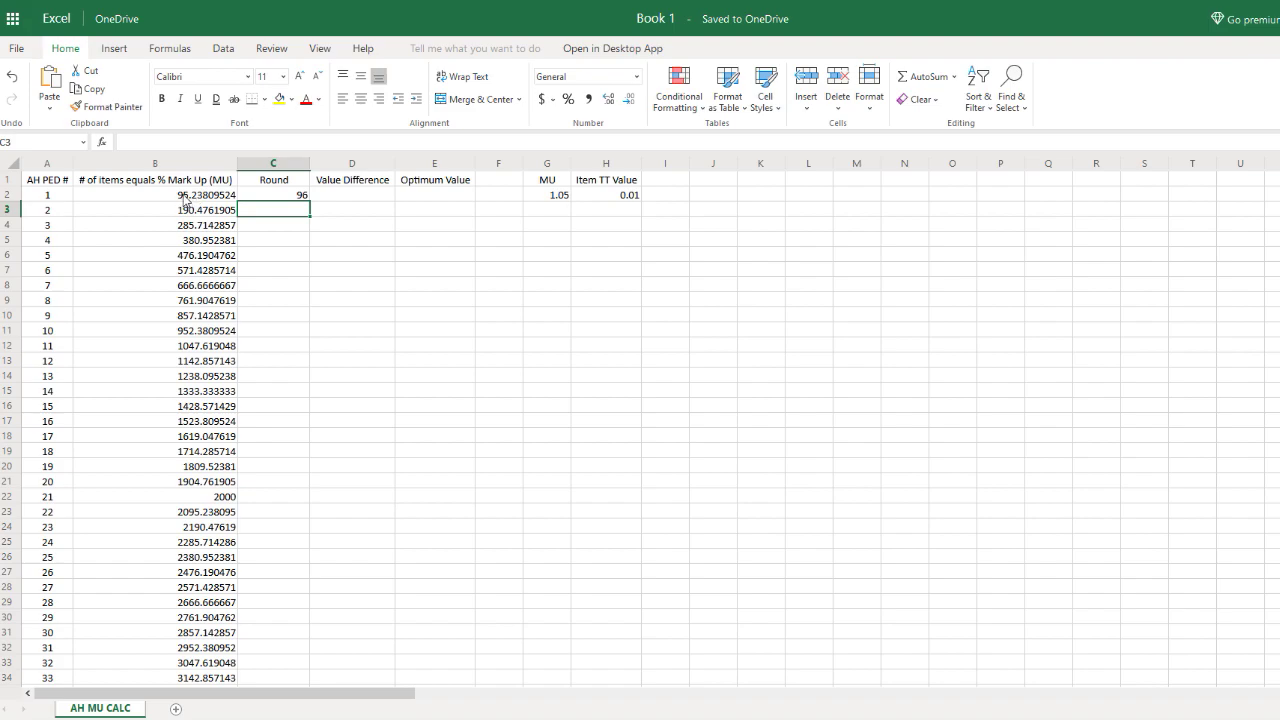
click(300, 197)
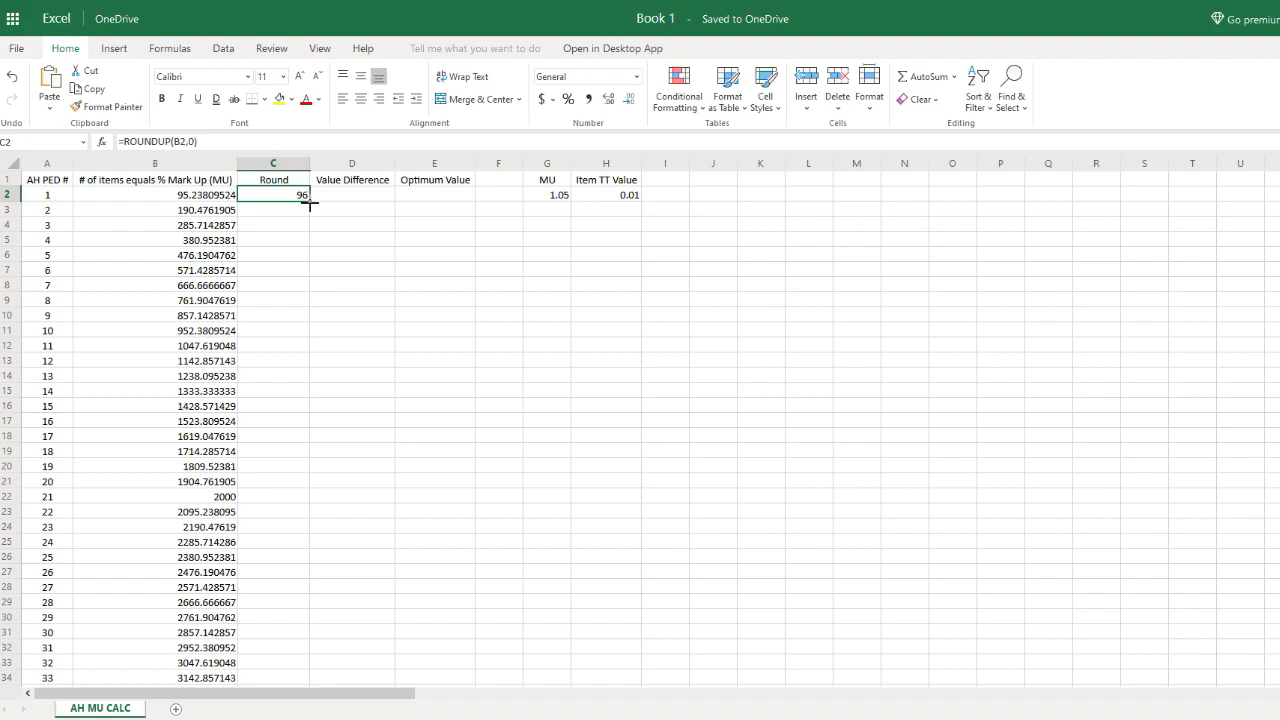
- Fill C2's ROUNDUP formula down column C, first to row 11, then to the last row
drag(310, 203, 310, 338)
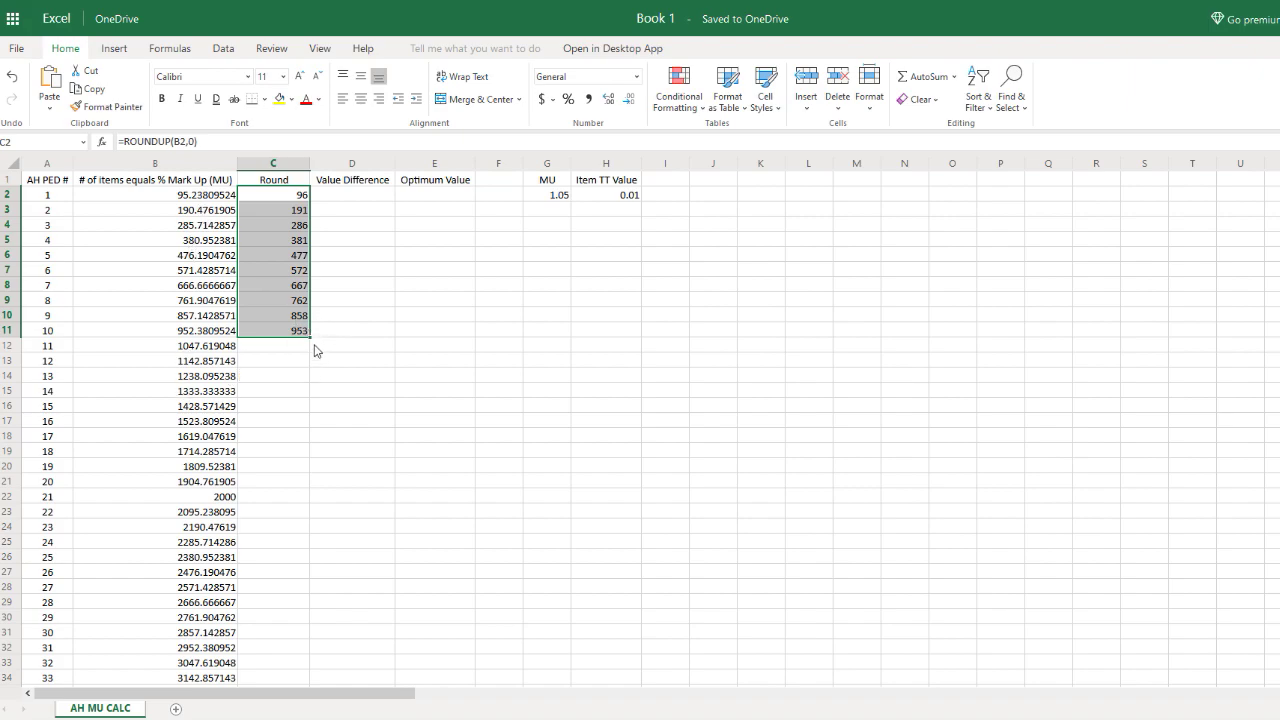
drag(310, 338, 307, 712)
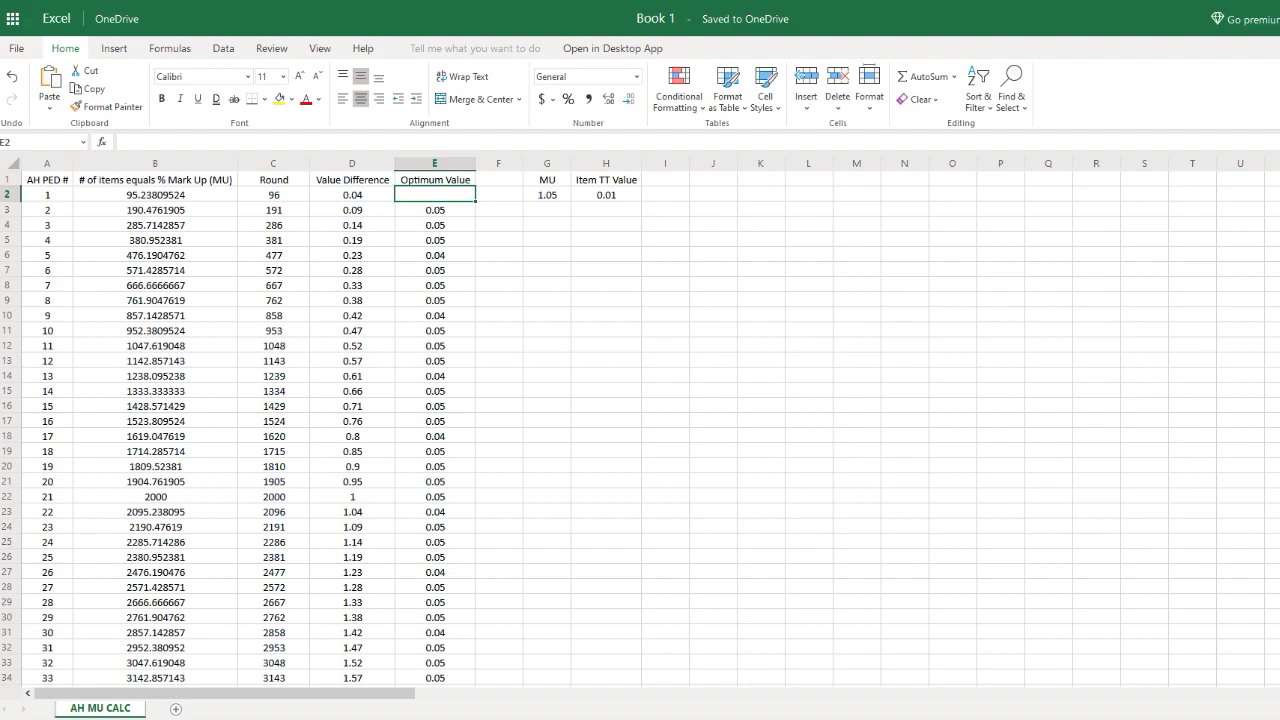
- Shade the MU and Item TT Value cells G2:H2 with a green fill
click(607, 200)
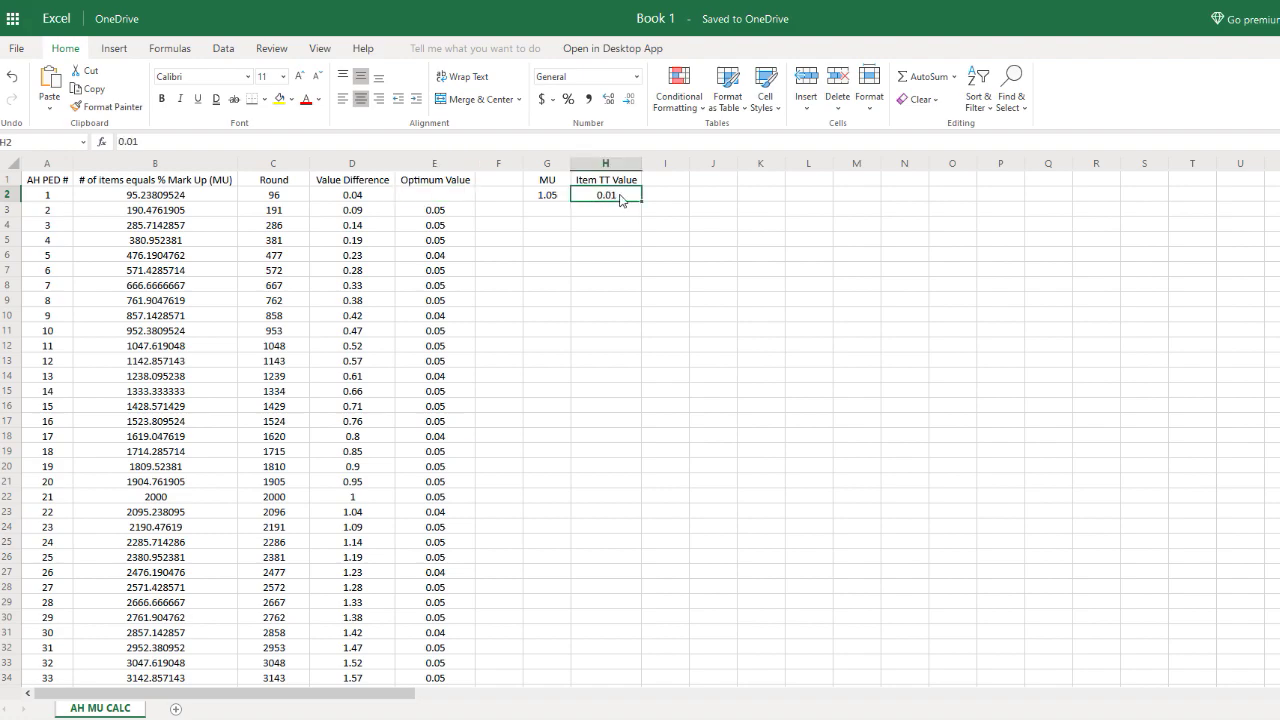
click(613, 235)
click(630, 200)
drag(630, 197, 547, 200)
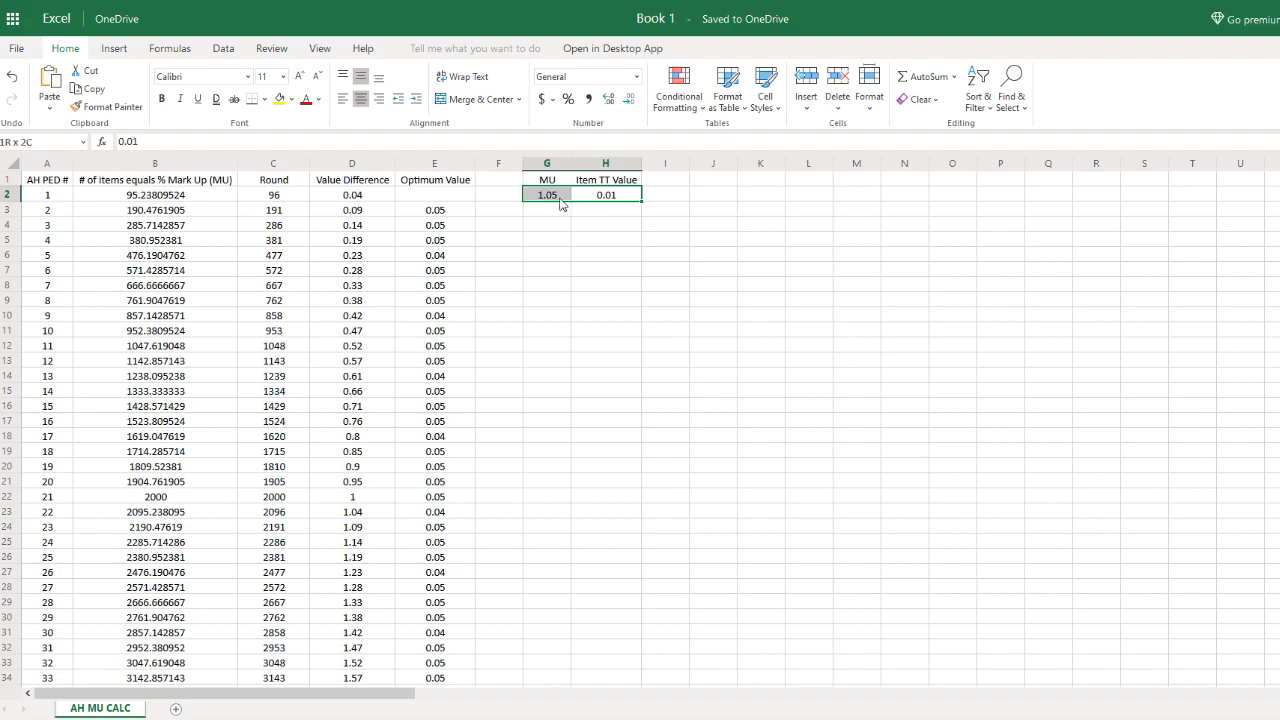
click(292, 100)
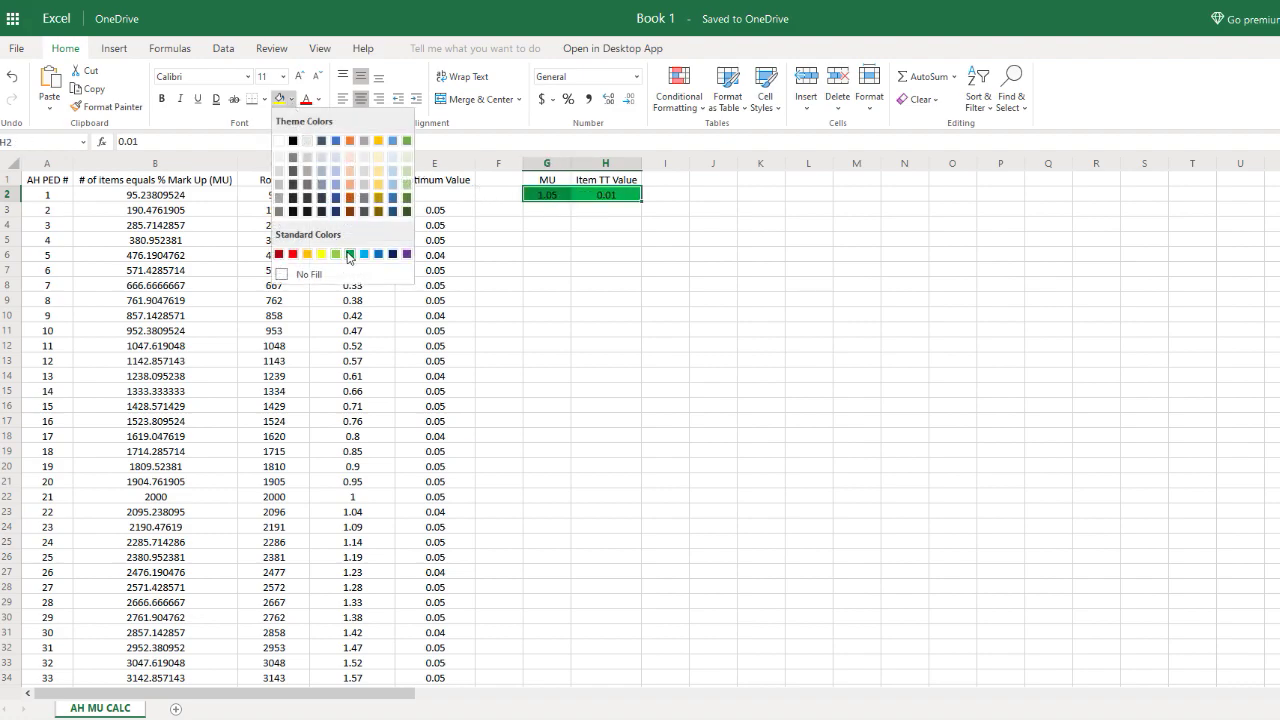
click(349, 255)
click(551, 238)
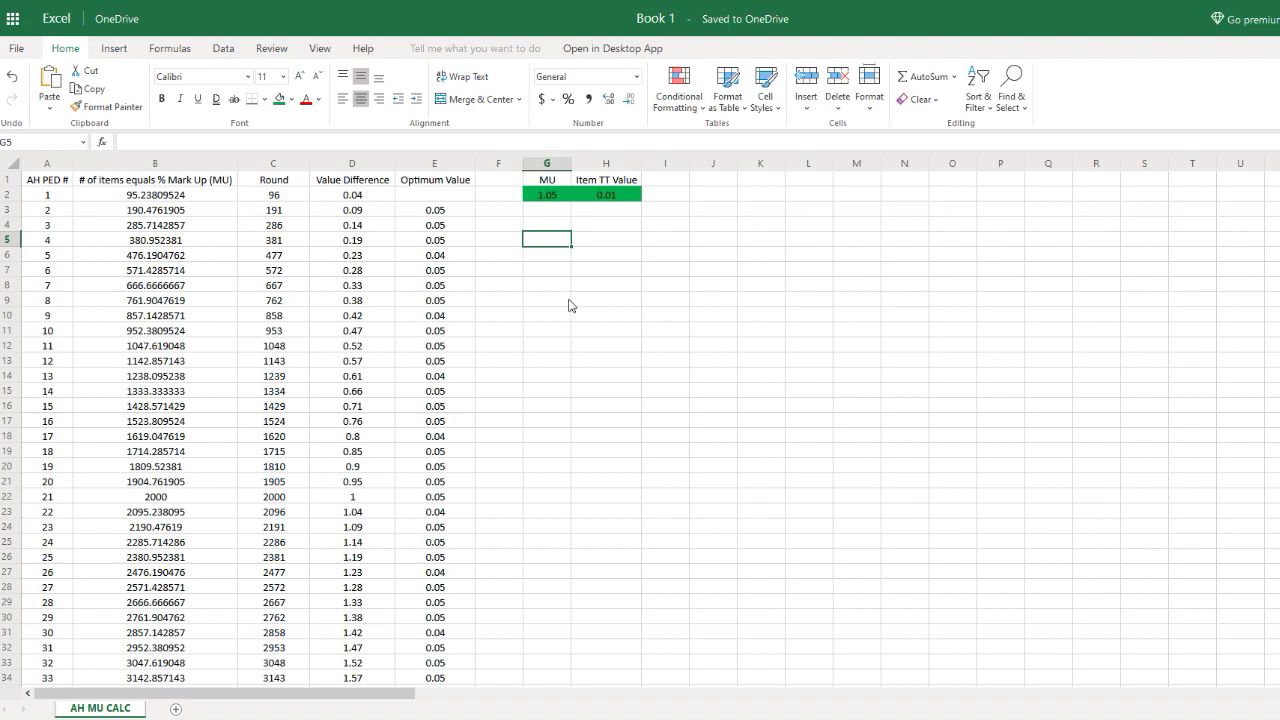
click(503, 200)
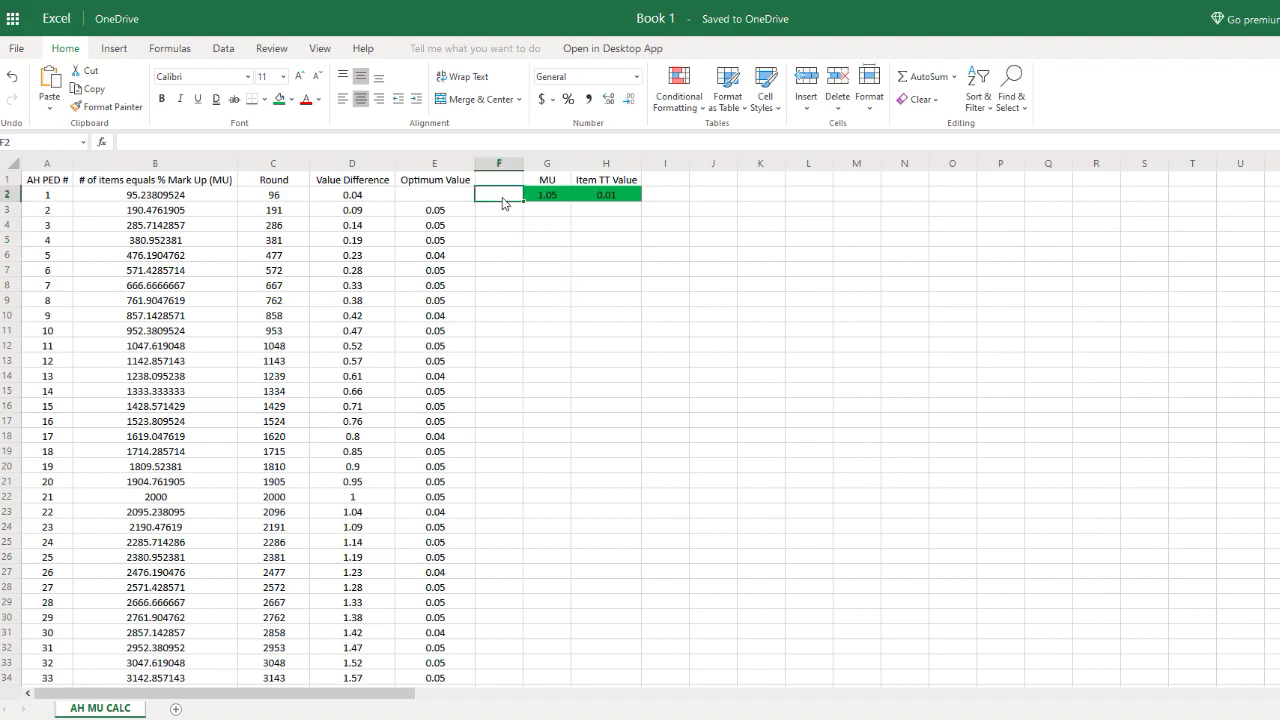
click(56, 182)
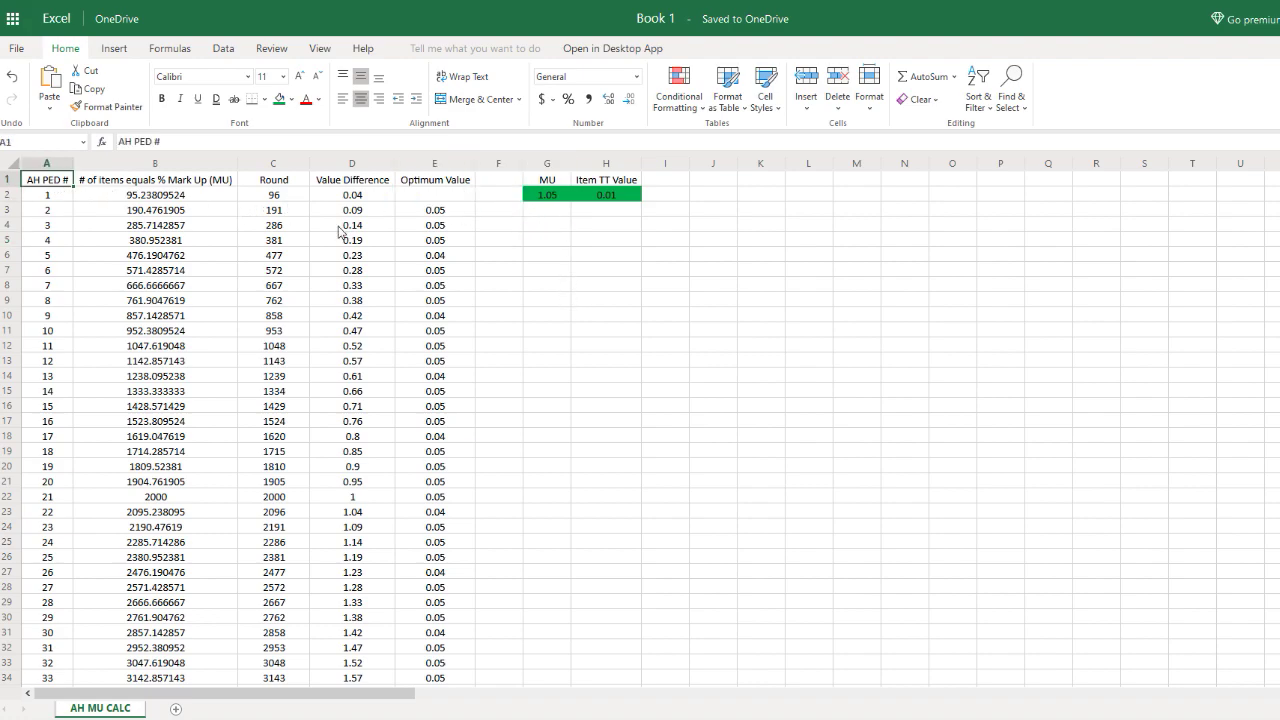
- Try lighter green shades on the G2:H2 input cells
click(606, 201)
drag(608, 203, 551, 205)
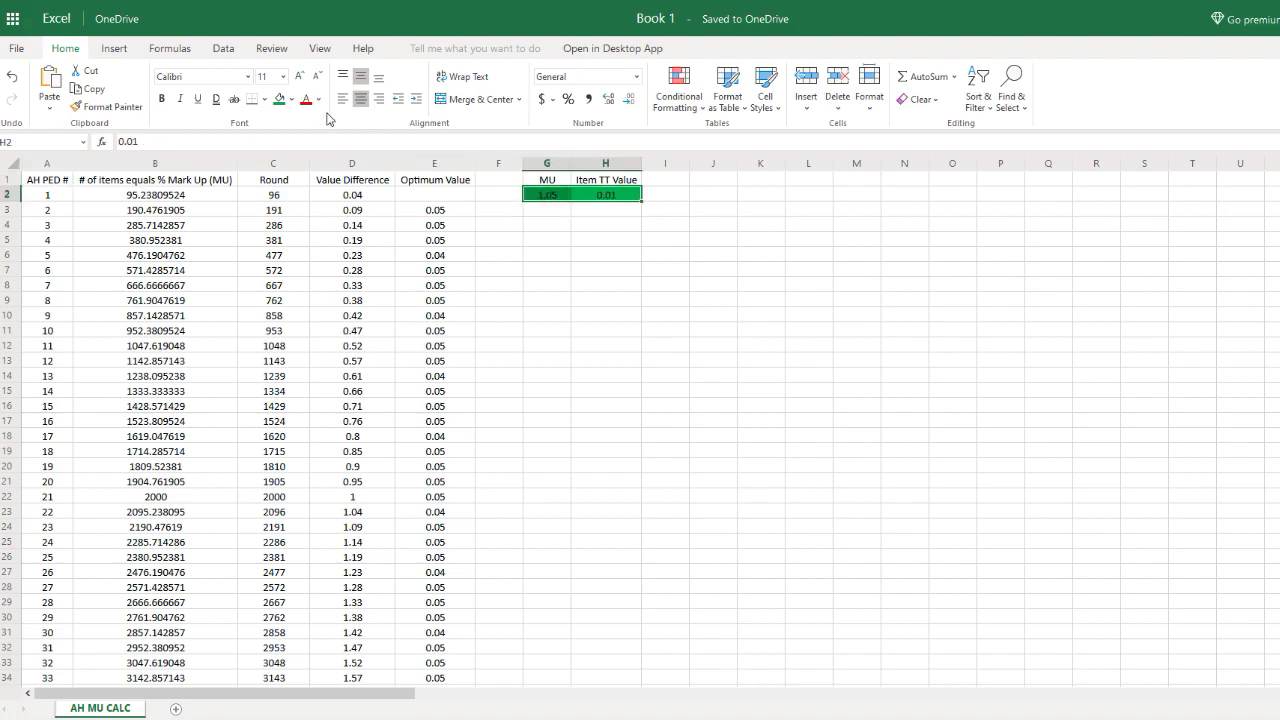
click(291, 99)
click(337, 254)
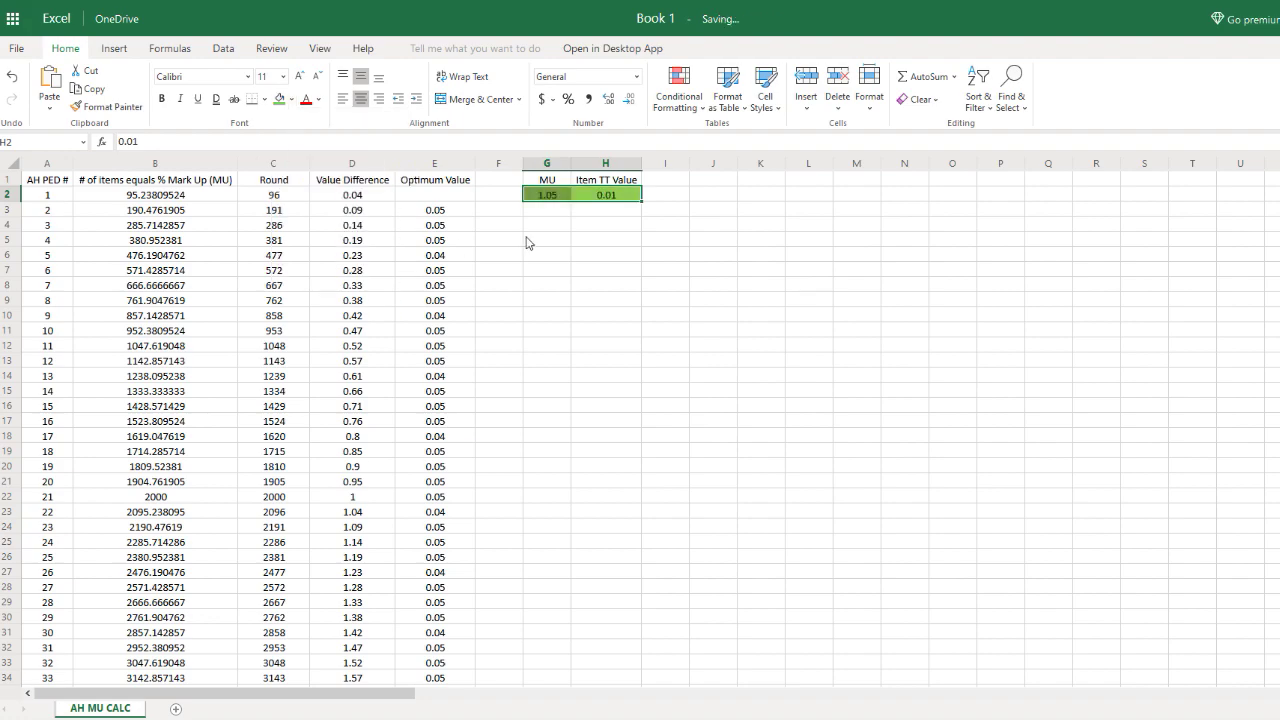
click(288, 104)
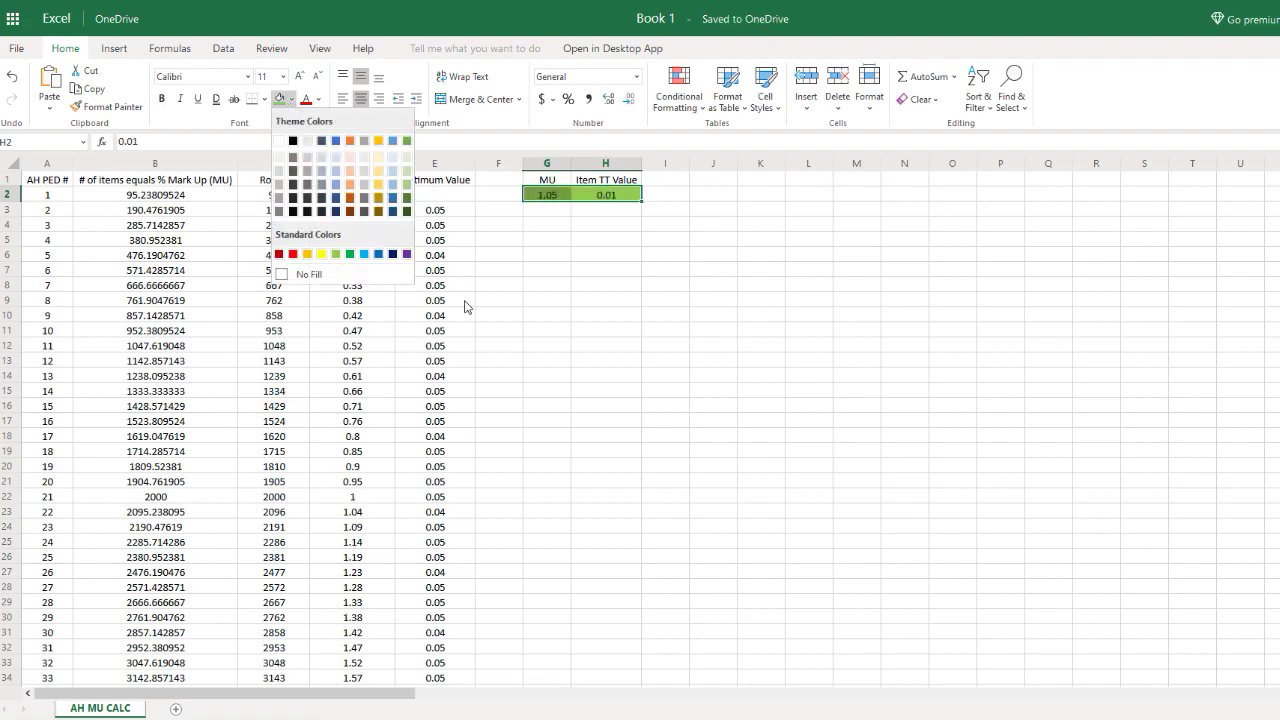
click(406, 184)
click(547, 254)
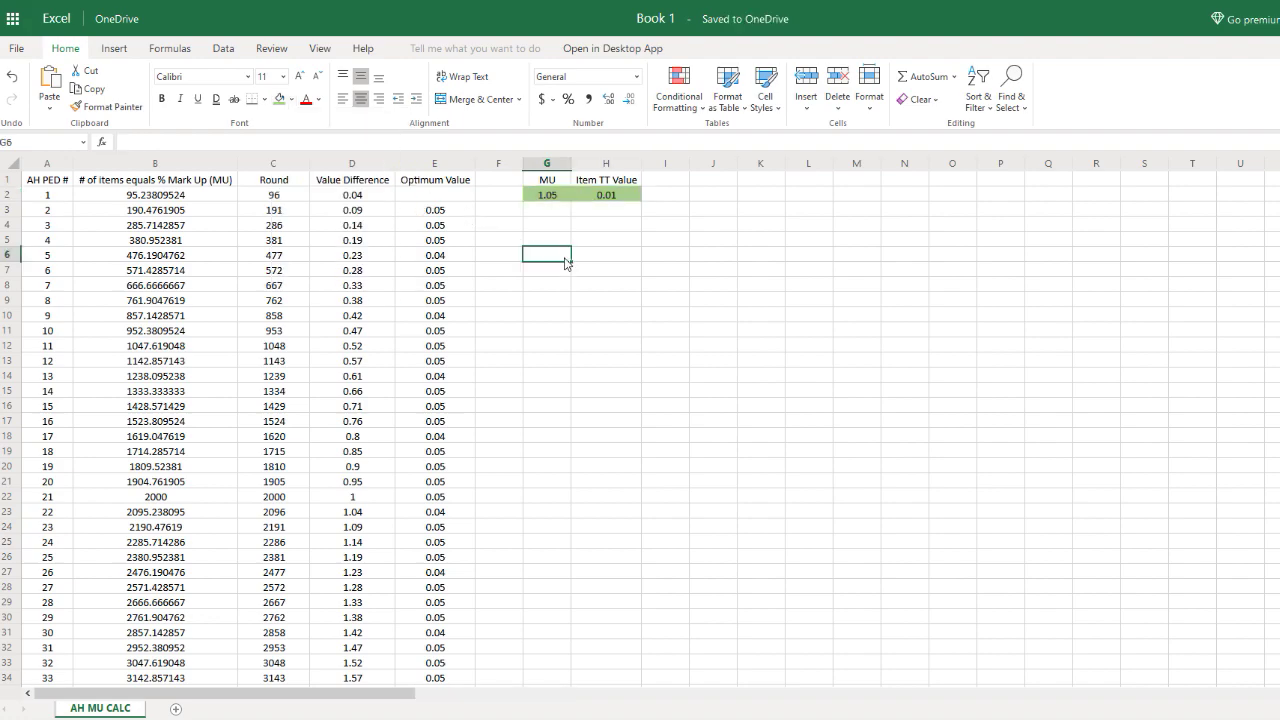
- Settle on a light green fill for G2:H2
click(630, 197)
drag(574, 198, 550, 197)
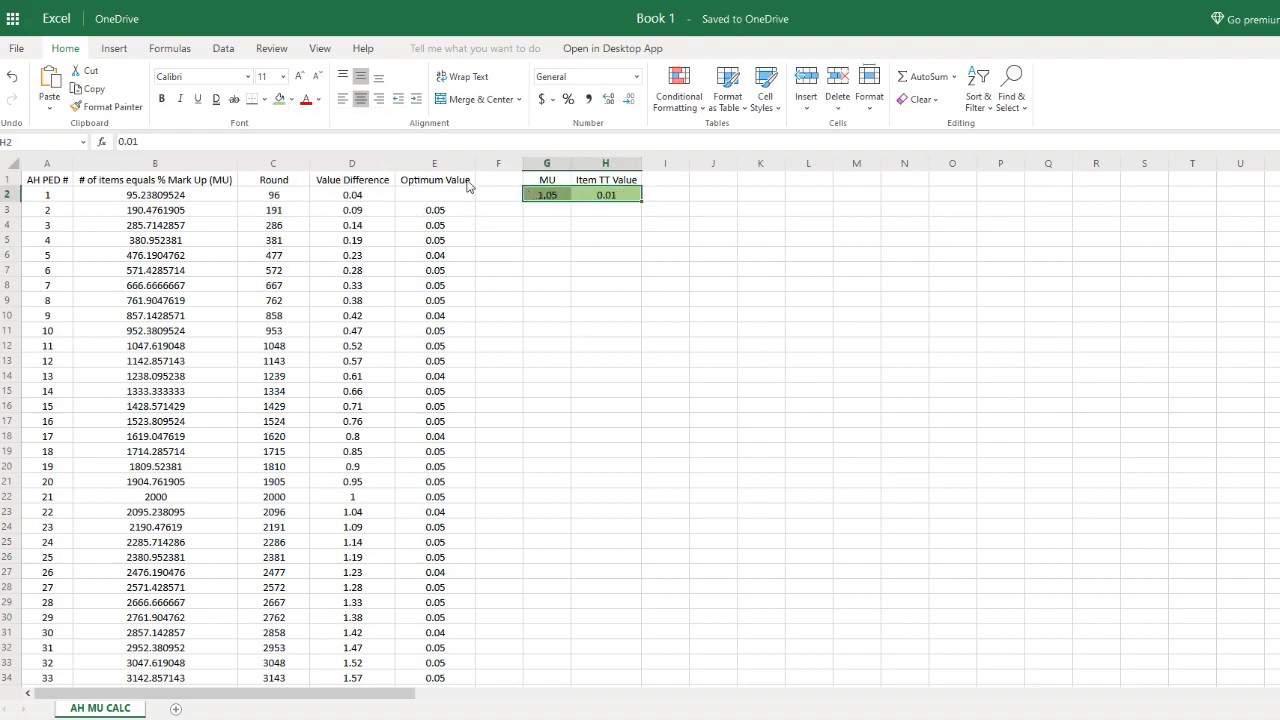
click(289, 100)
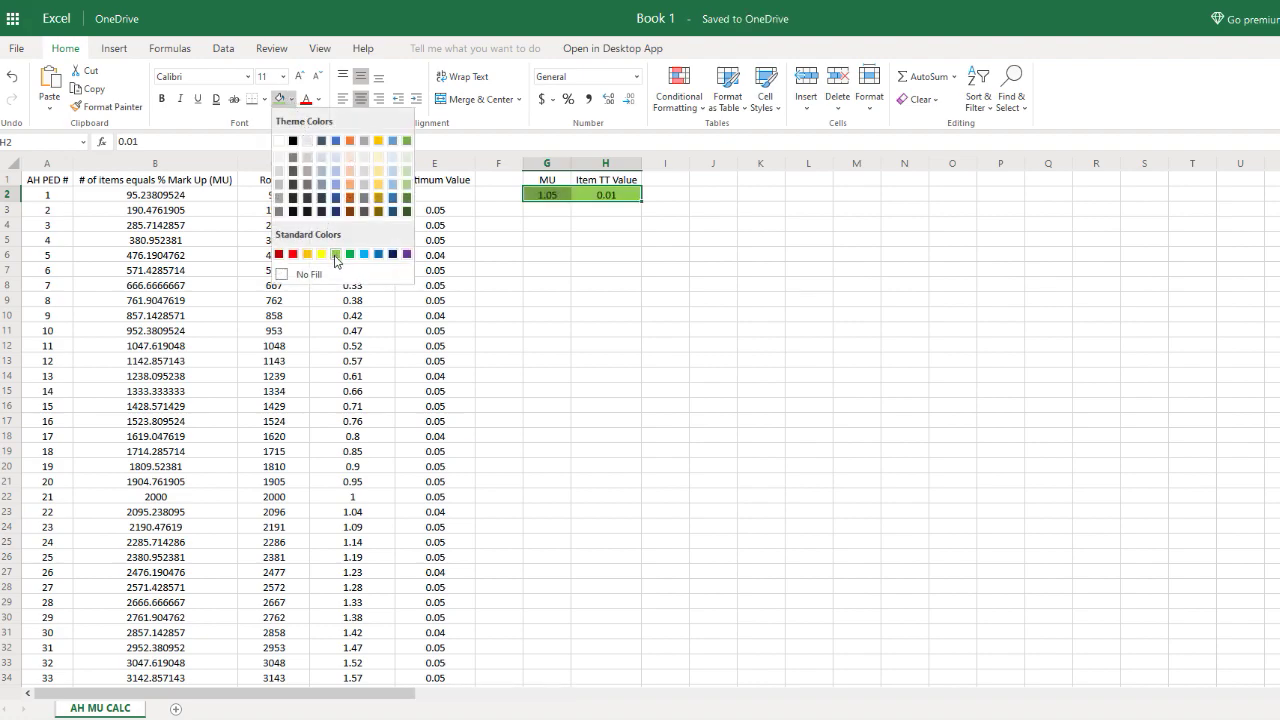
click(336, 256)
click(590, 256)
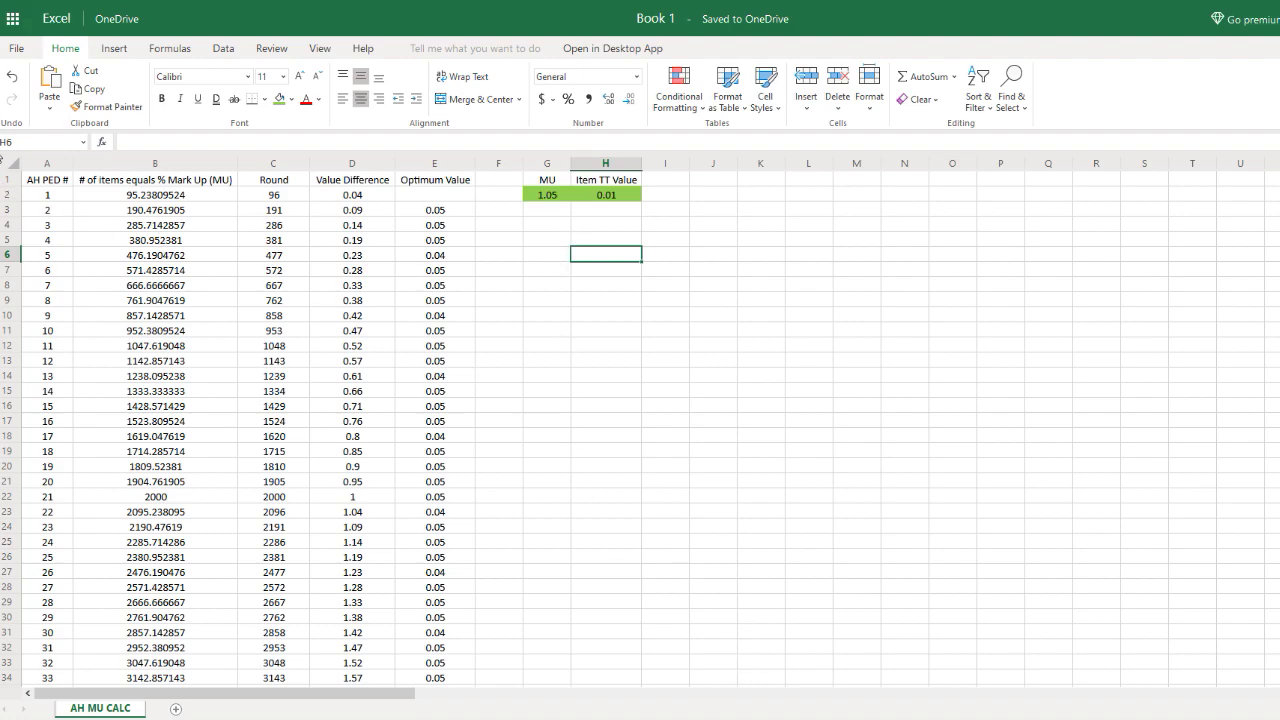
- Return the selection to cell A1 at the top of the finished sheet
click(65, 182)
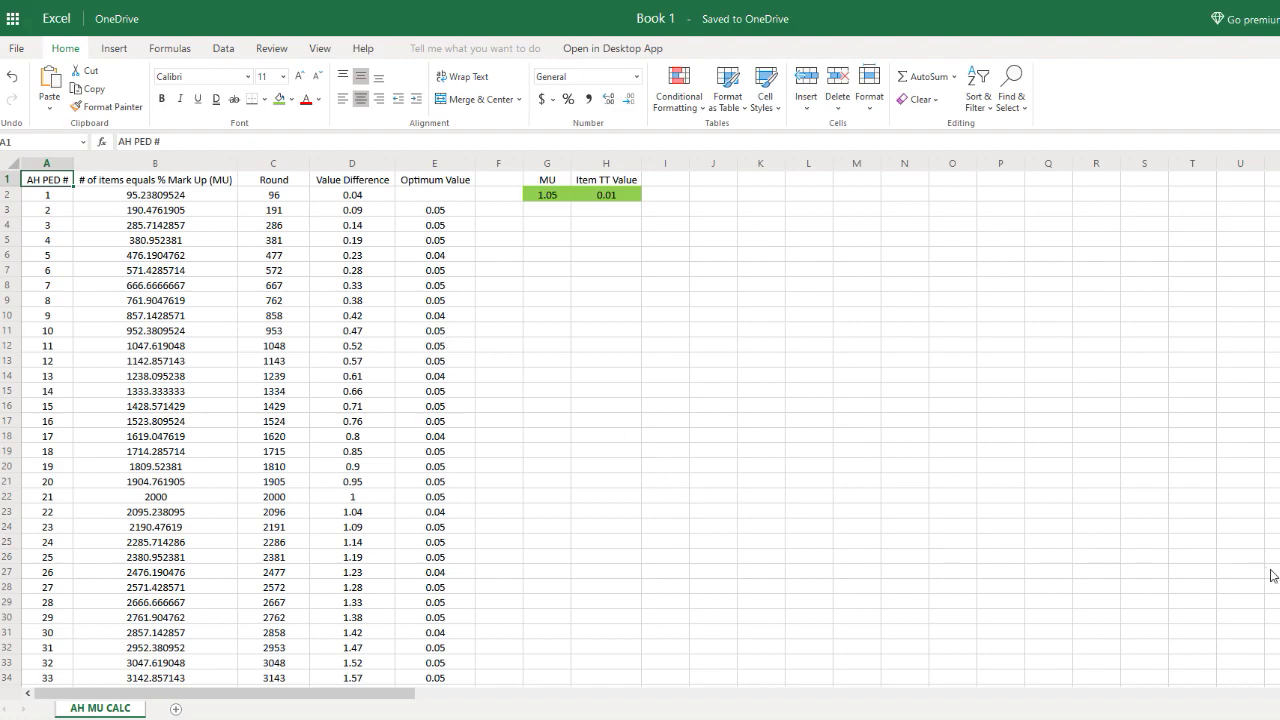